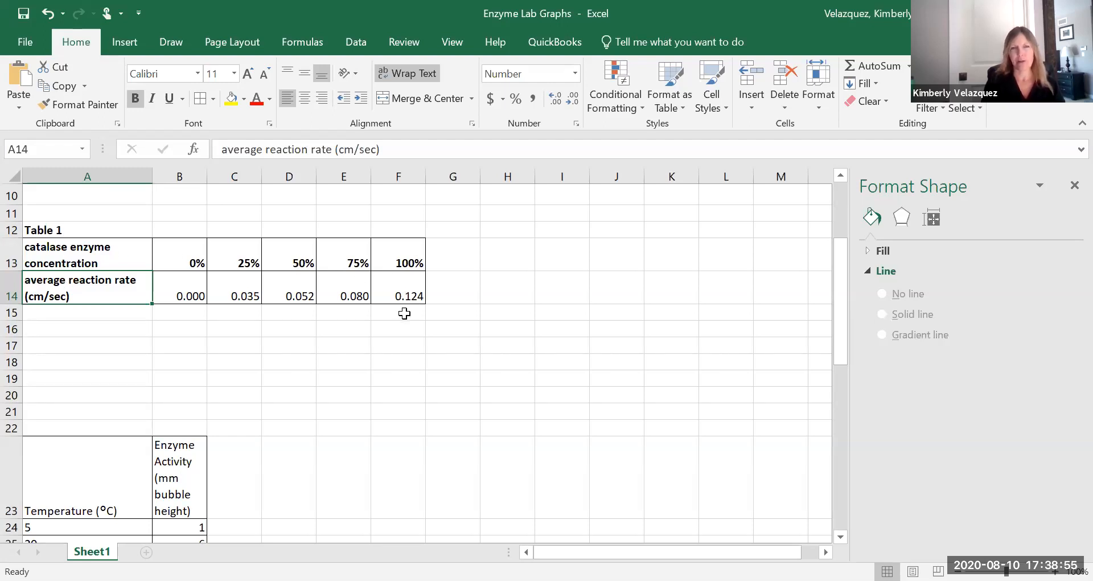
# Edit the caption in A12 to read "Table 1: Effects of Enzyme Concentration on Reaction Rate".
pyautogui.doubleClick(69, 230)
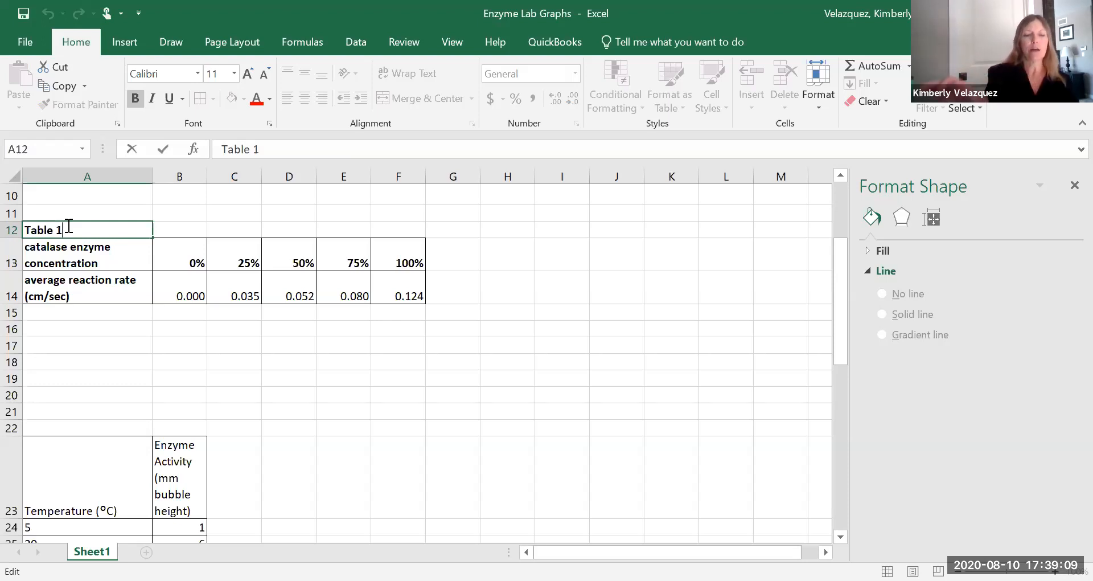
pyautogui.write(':')
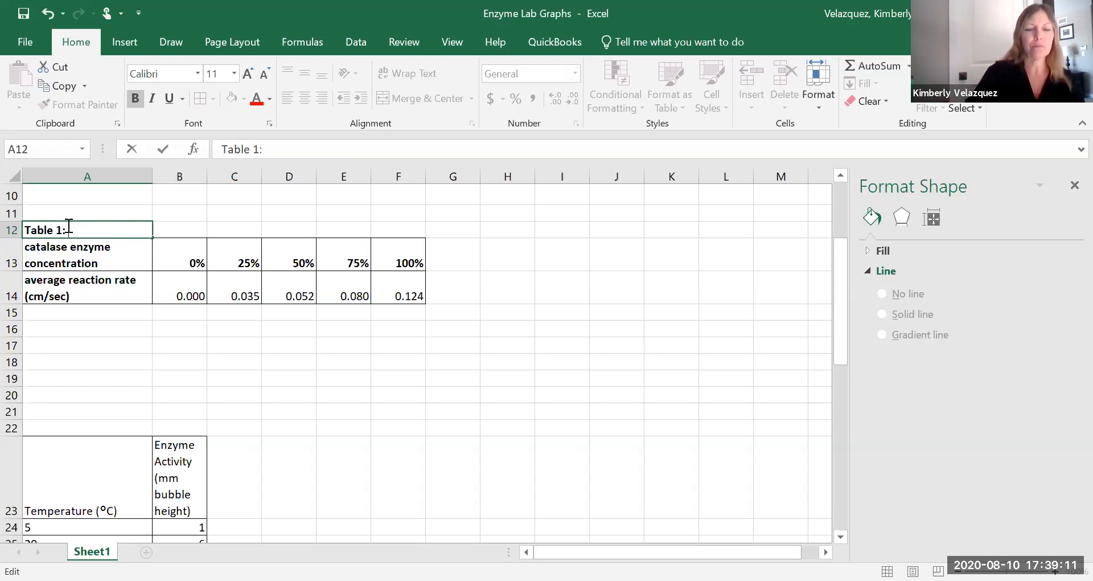
pyautogui.write(' Effects')
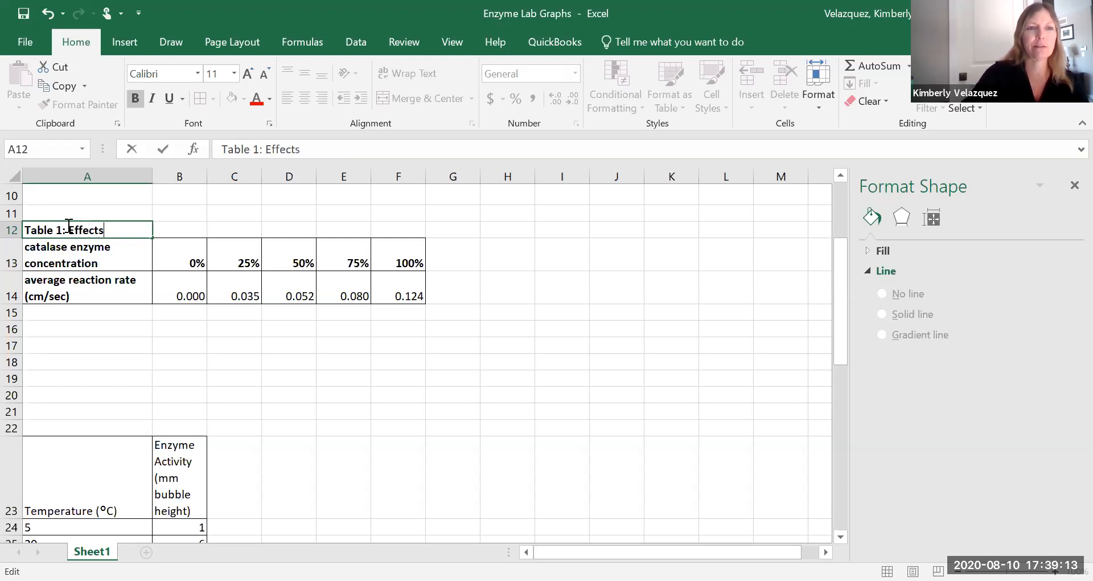
pyautogui.write(' of E')
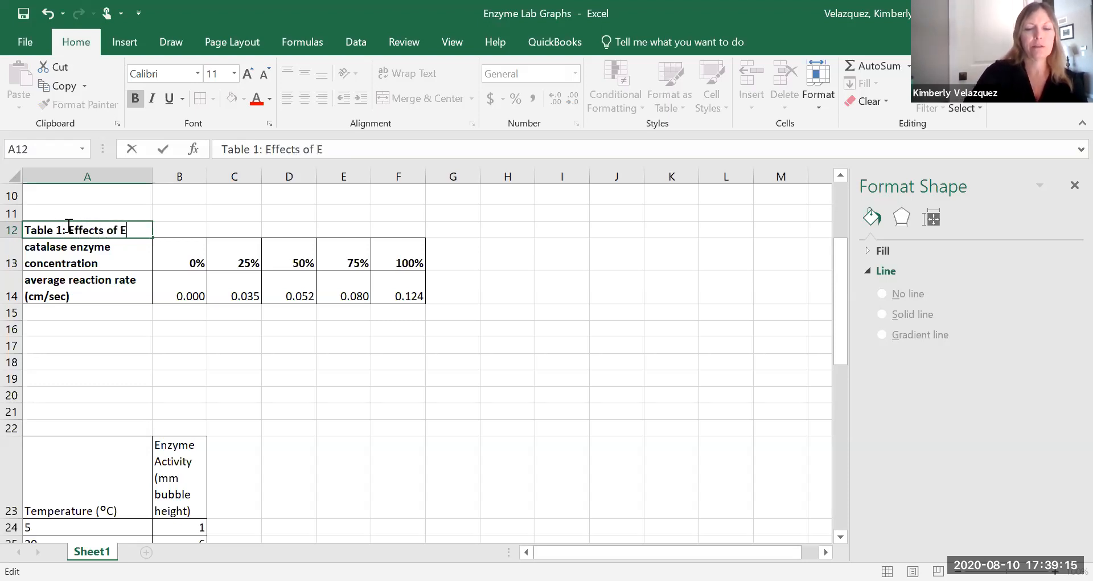
pyautogui.write('nzyme ')
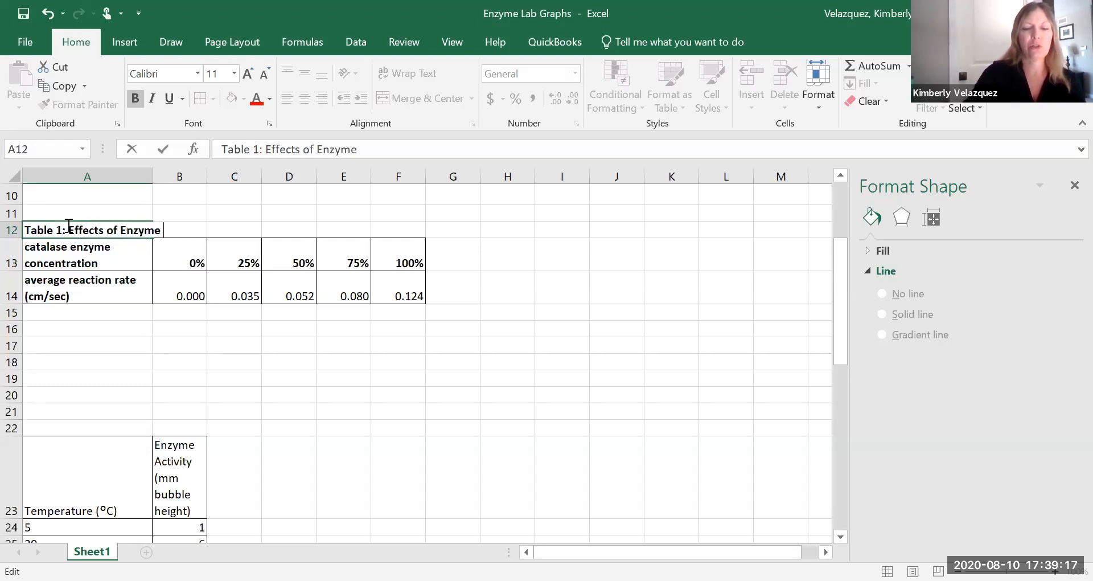
pyautogui.write('Concentr')
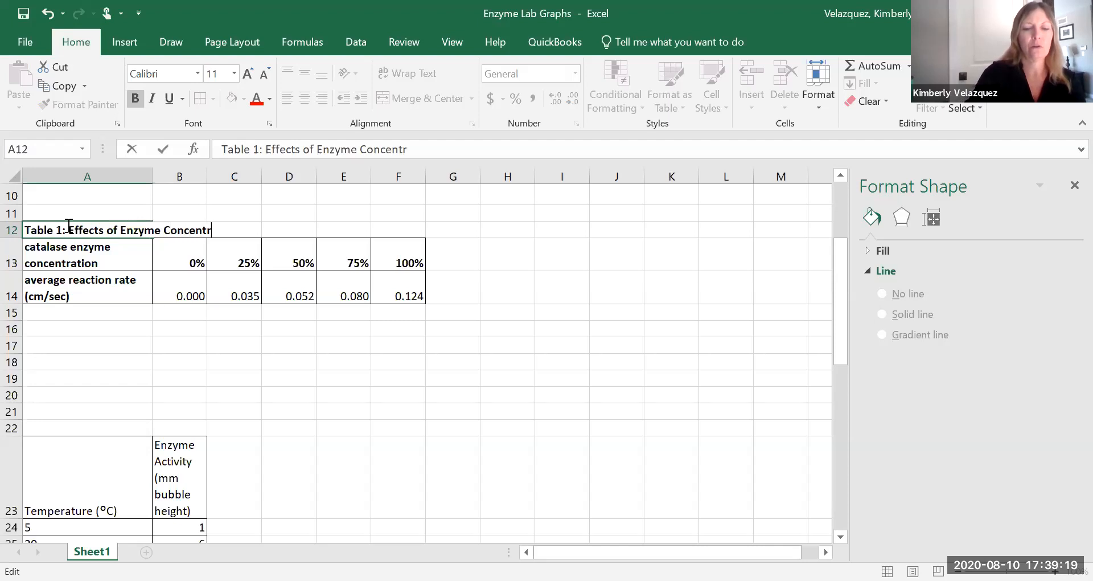
pyautogui.write('ation')
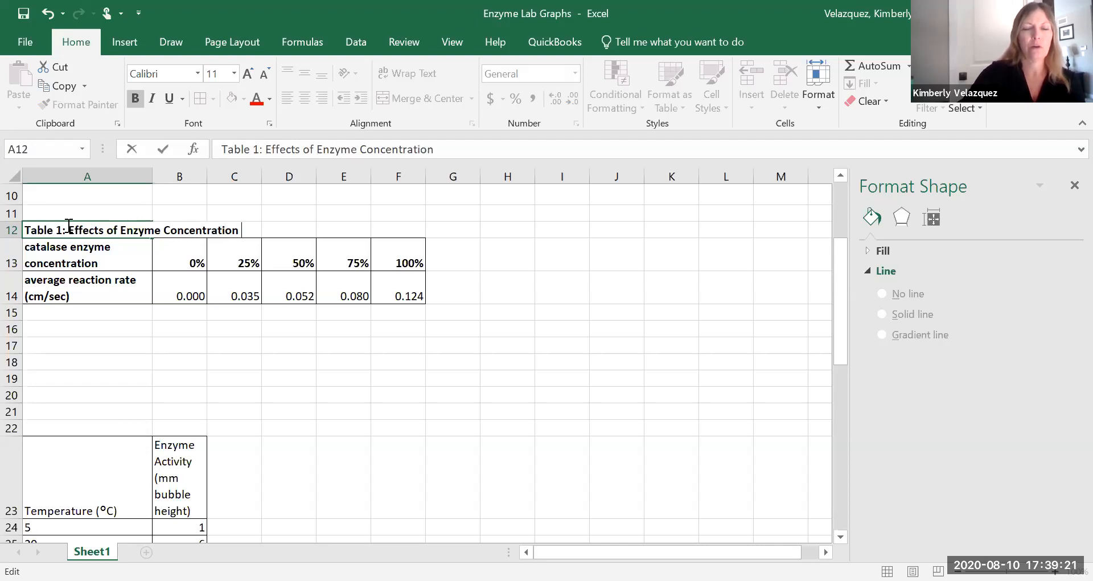
pyautogui.write(' on React')
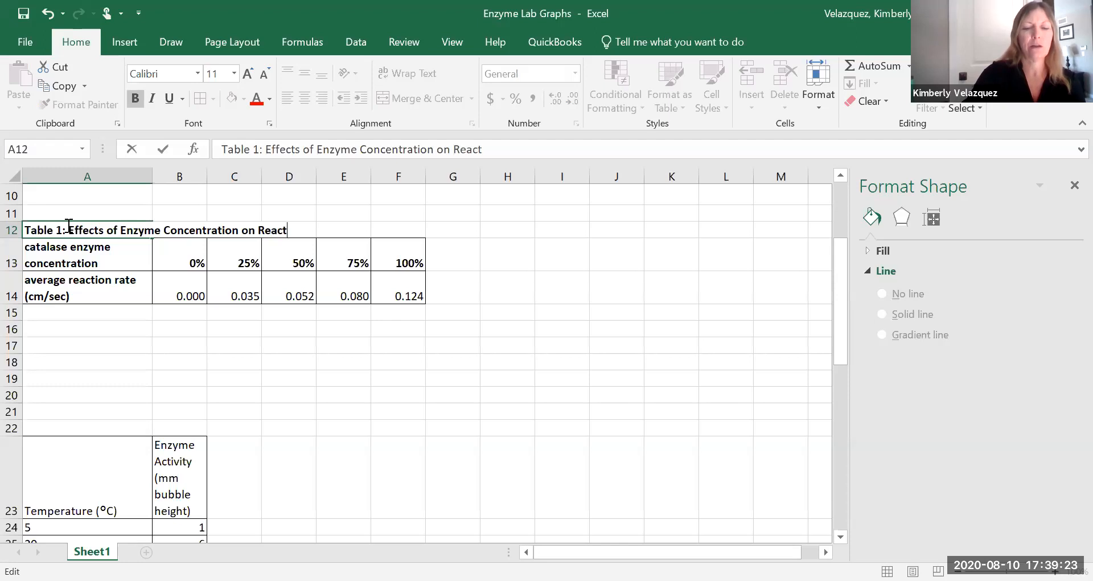
pyautogui.write('ion Rate')
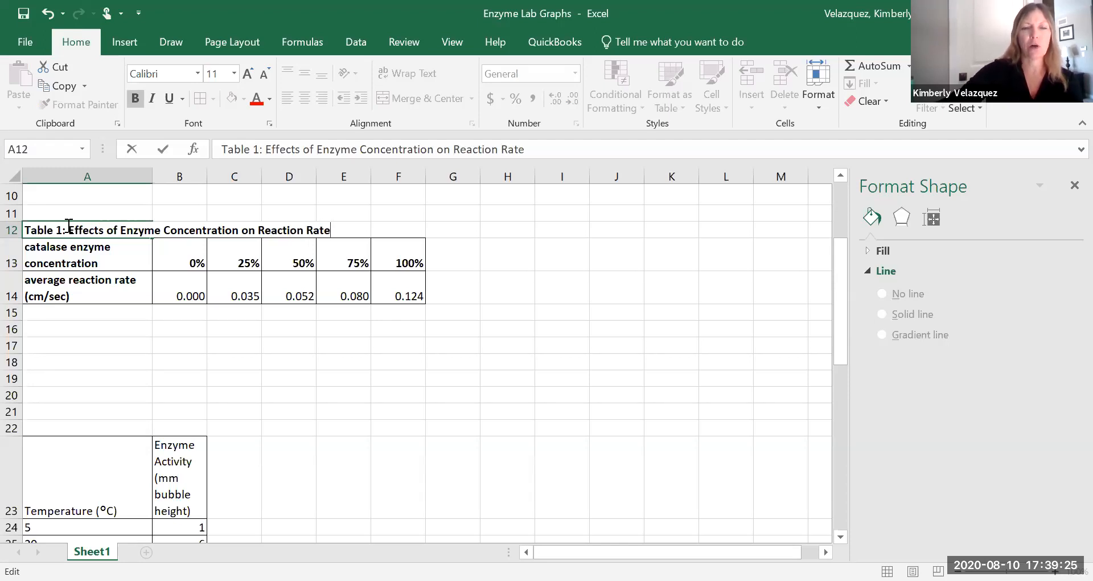
pyautogui.click(172, 325)
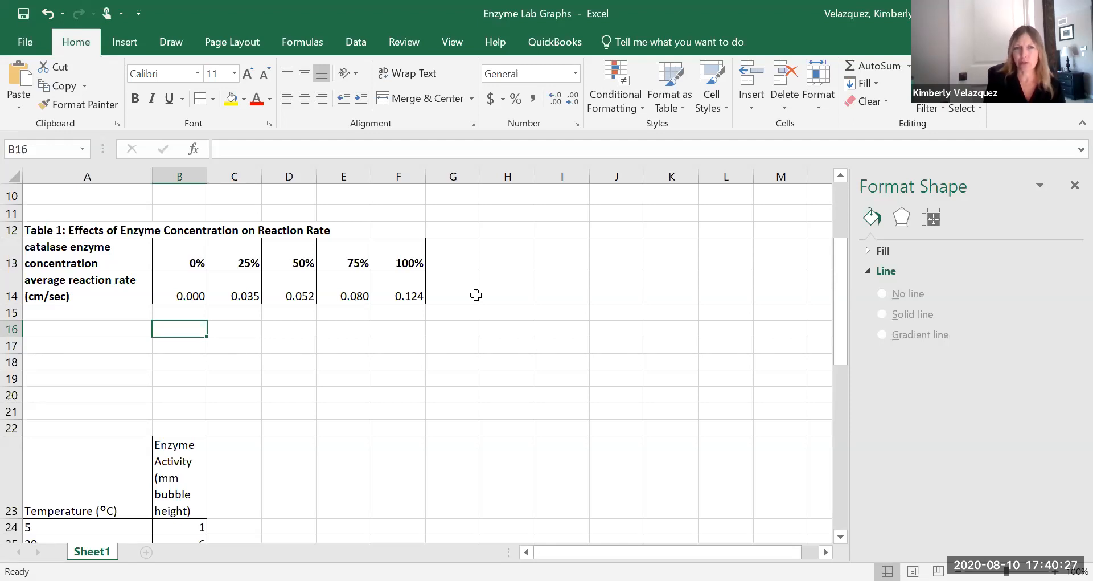
# Insert an empty scatter chart and move it beside Table 1, starting around column G.
pyautogui.click(556, 313)
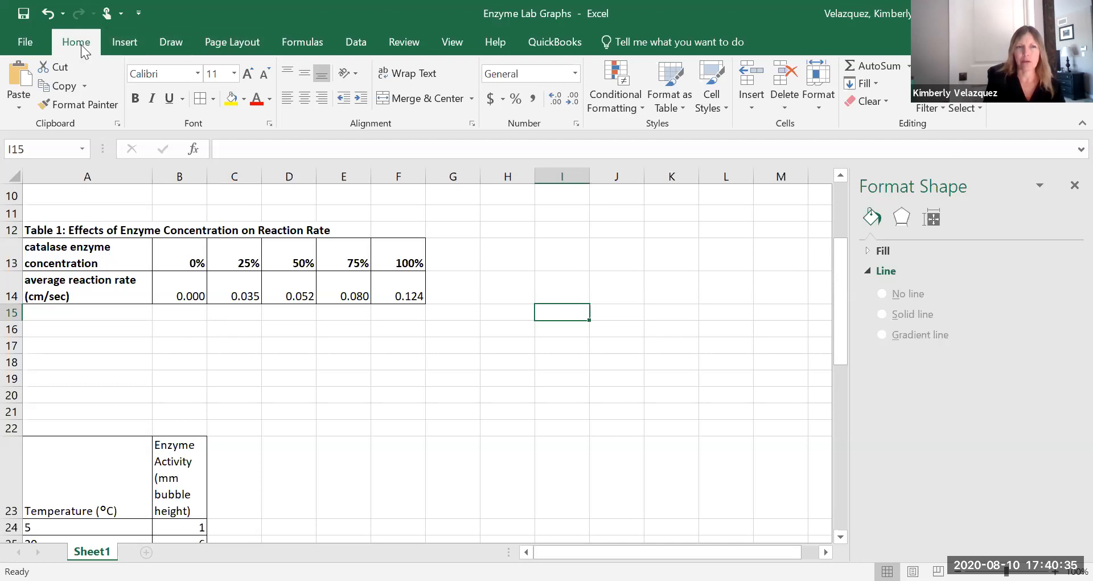
pyautogui.click(132, 44)
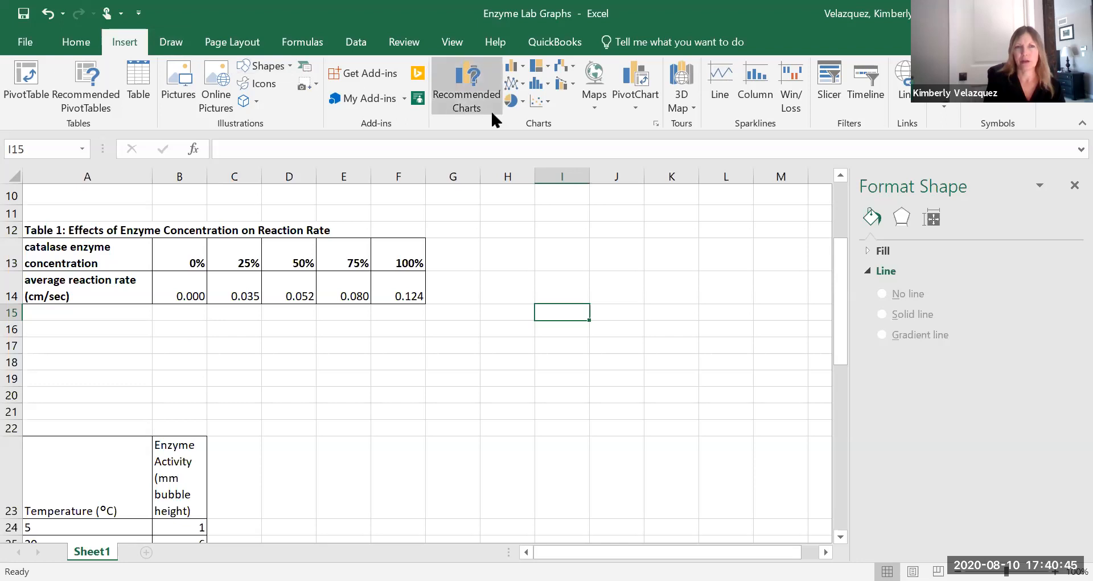
pyautogui.click(549, 102)
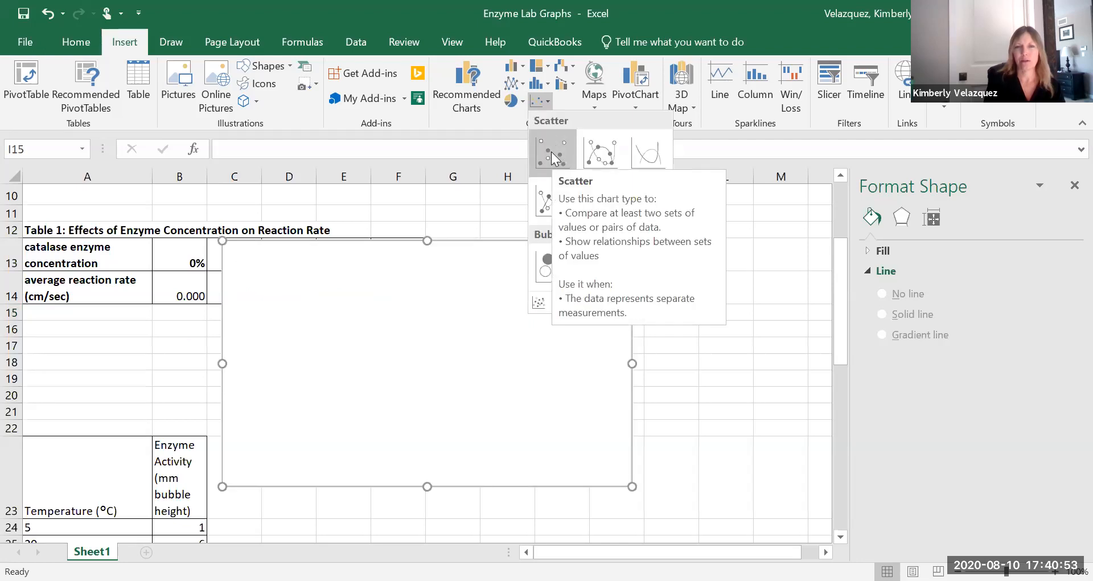
pyautogui.click(551, 151)
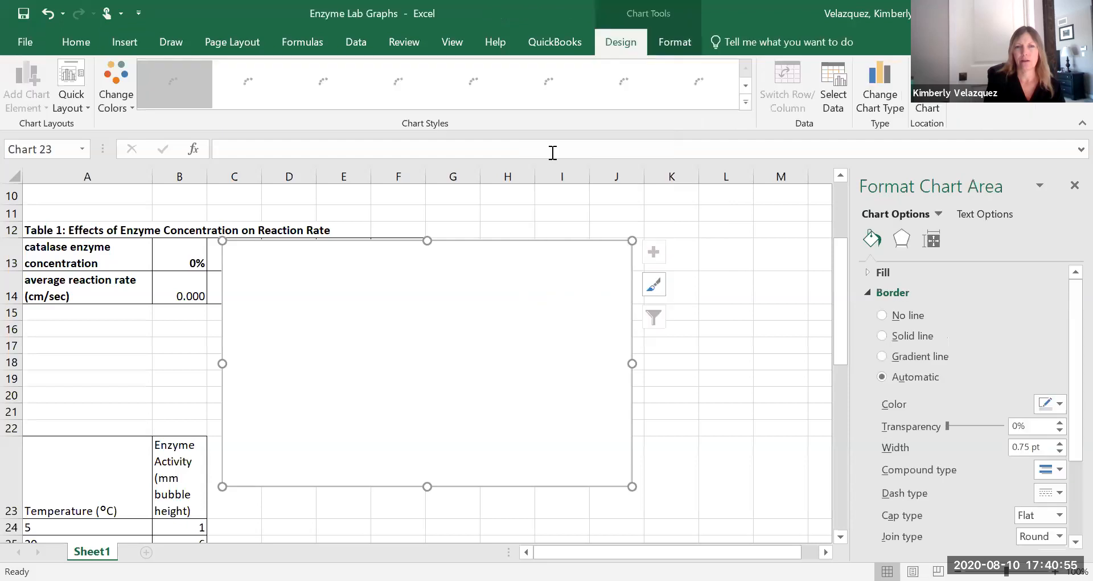
pyautogui.moveTo(369, 349); pyautogui.dragTo(577, 342)
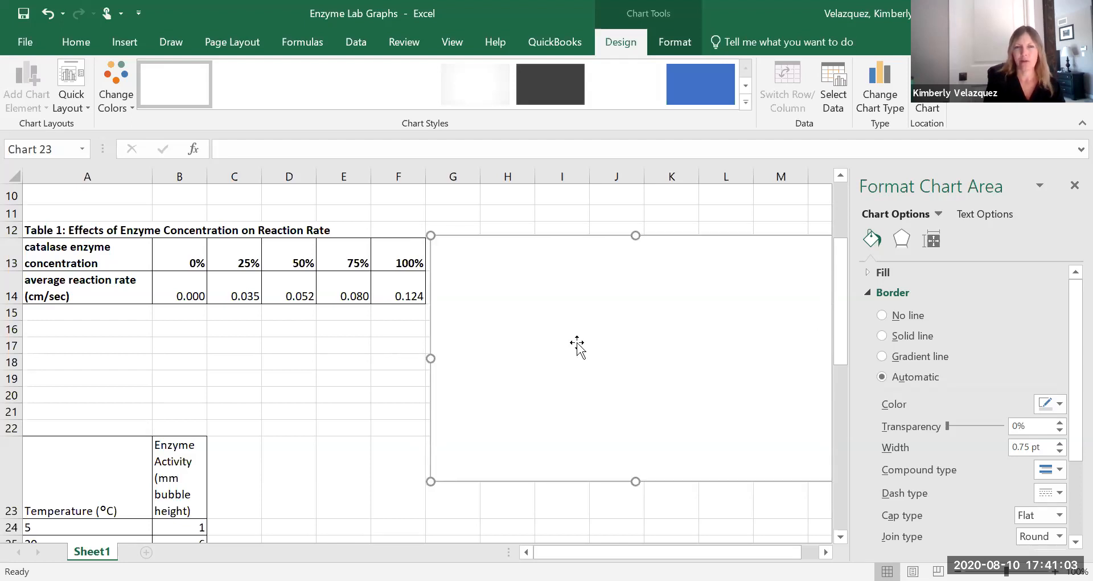
# Apply Quick Layout 1 to the chart and set its data range to Sheet1!$B$13:$F$14.
pyautogui.click(75, 81)
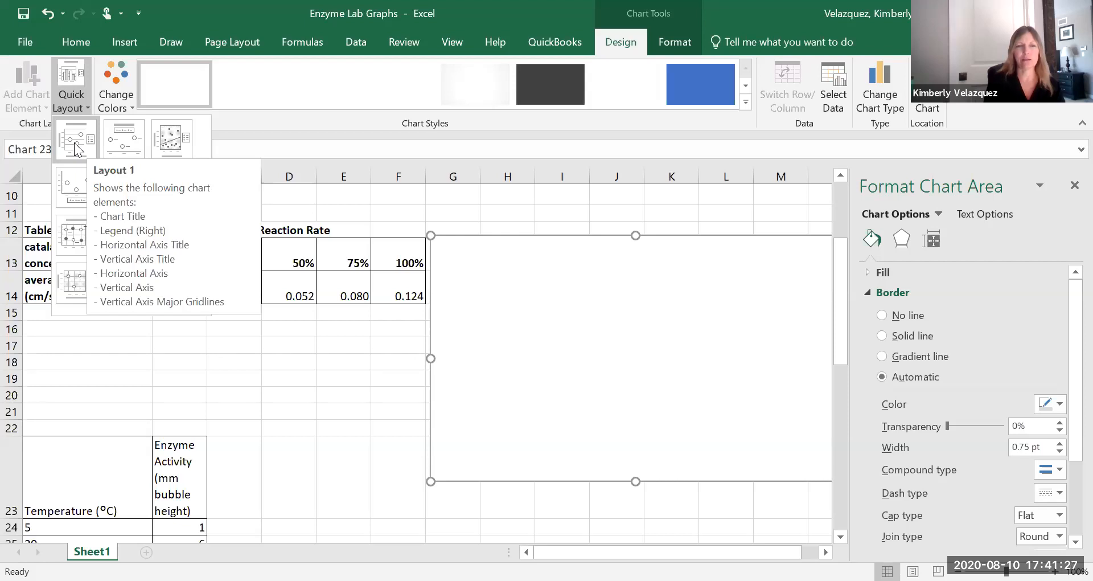
pyautogui.click(75, 143)
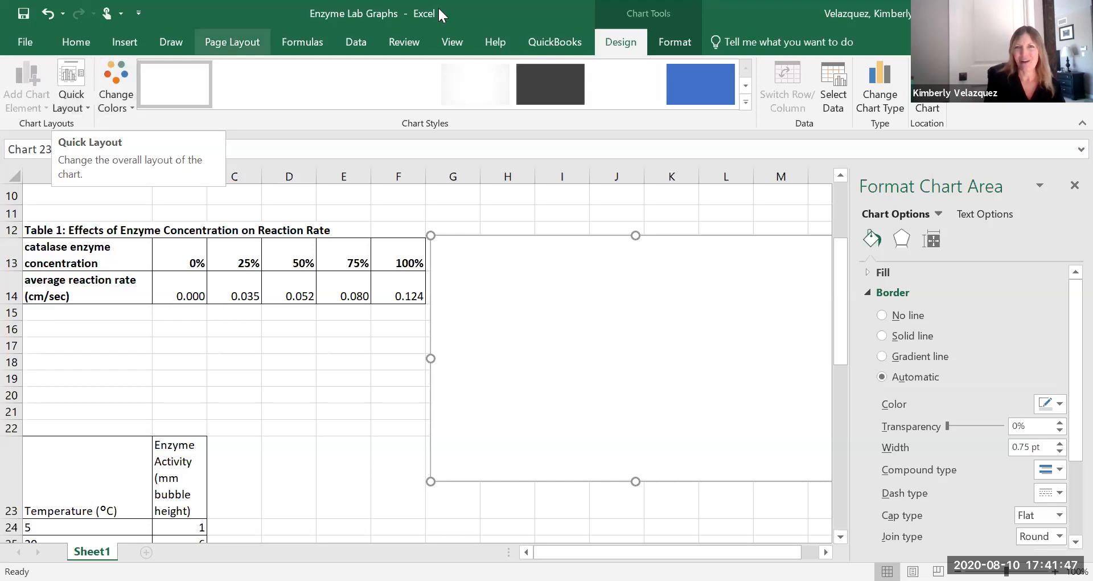
pyautogui.click(839, 83)
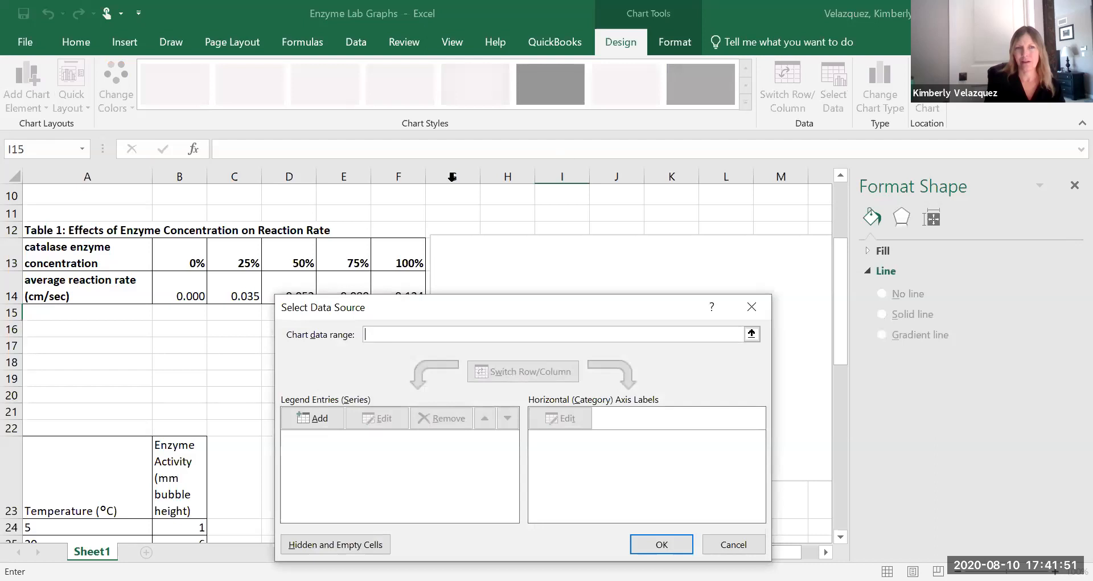
pyautogui.click(175, 257)
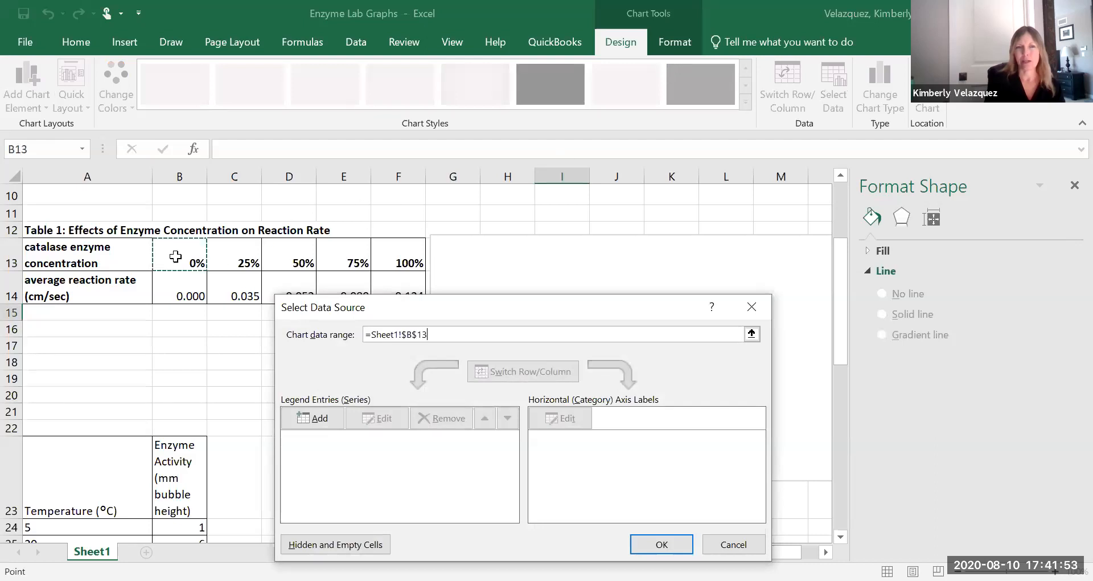
pyautogui.moveTo(176, 257); pyautogui.dragTo(388, 279)
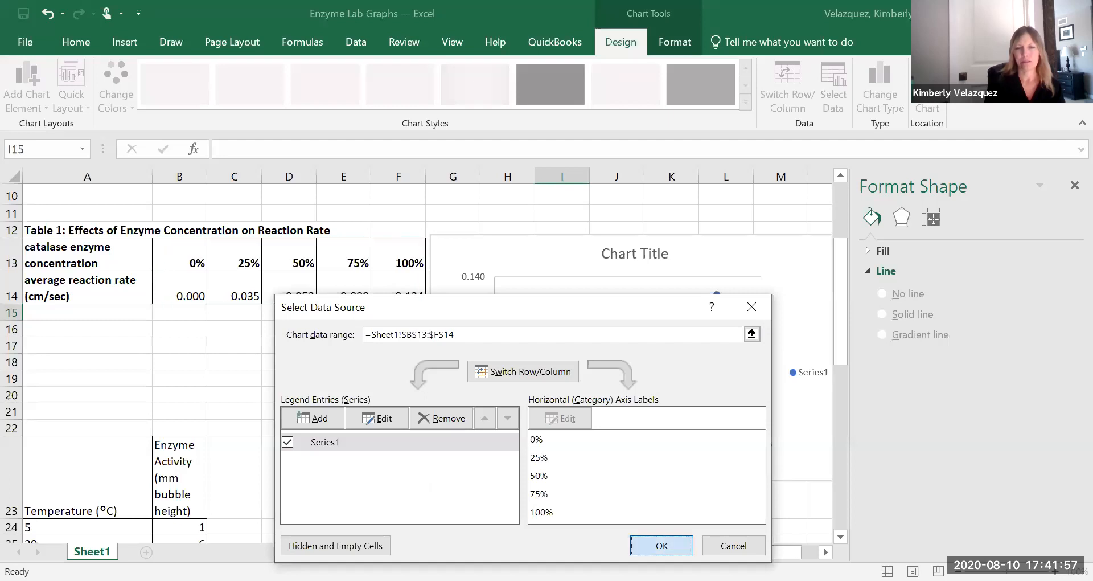
pyautogui.press('Return')
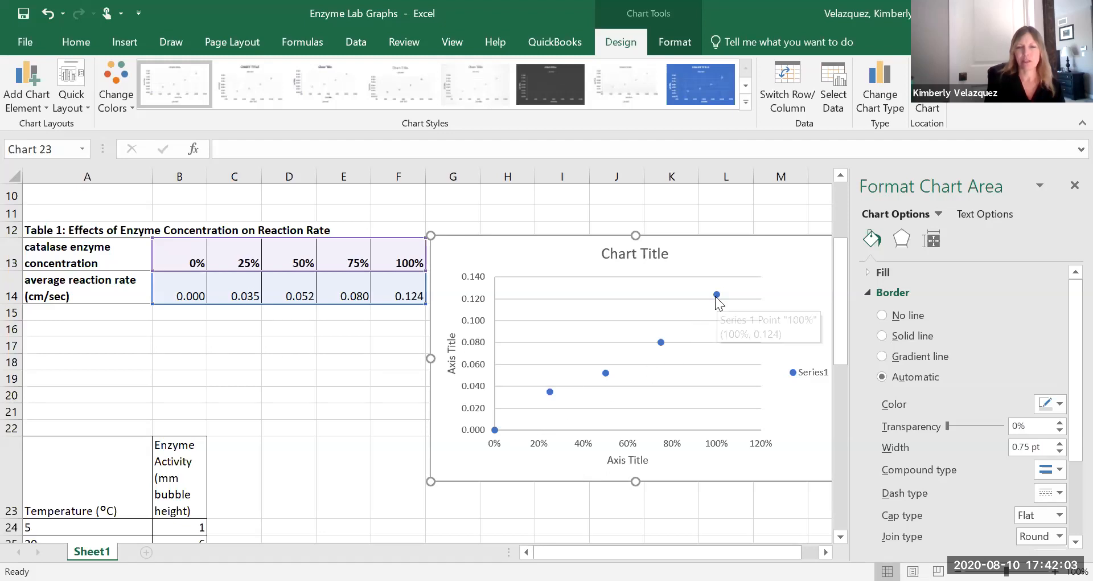
# Rename the horizontal axis title to "Catalase Concentration".
pyautogui.click(610, 462)
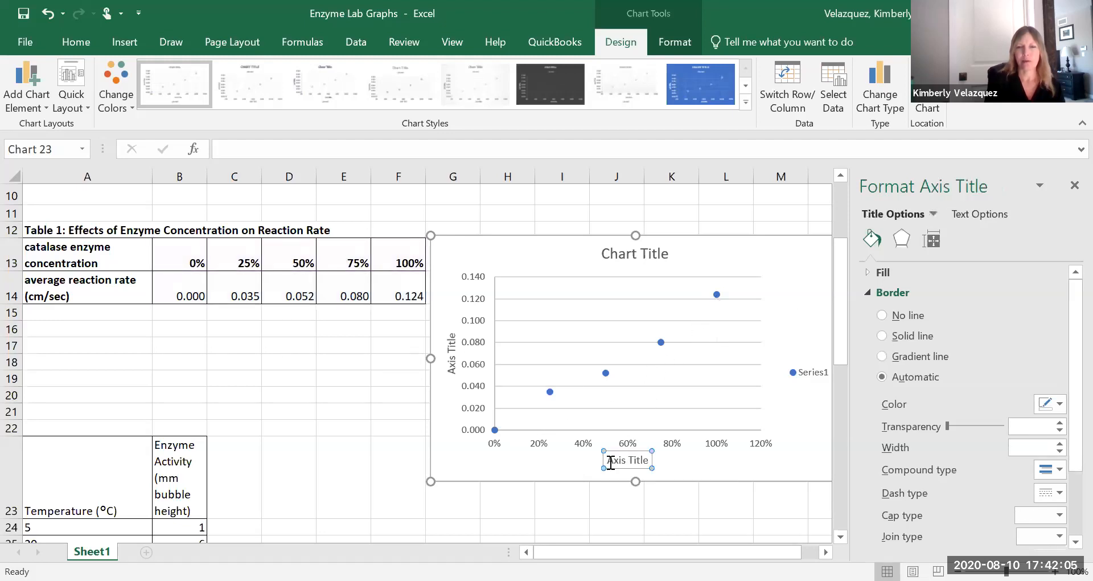
pyautogui.moveTo(607, 460); pyautogui.dragTo(622, 460)
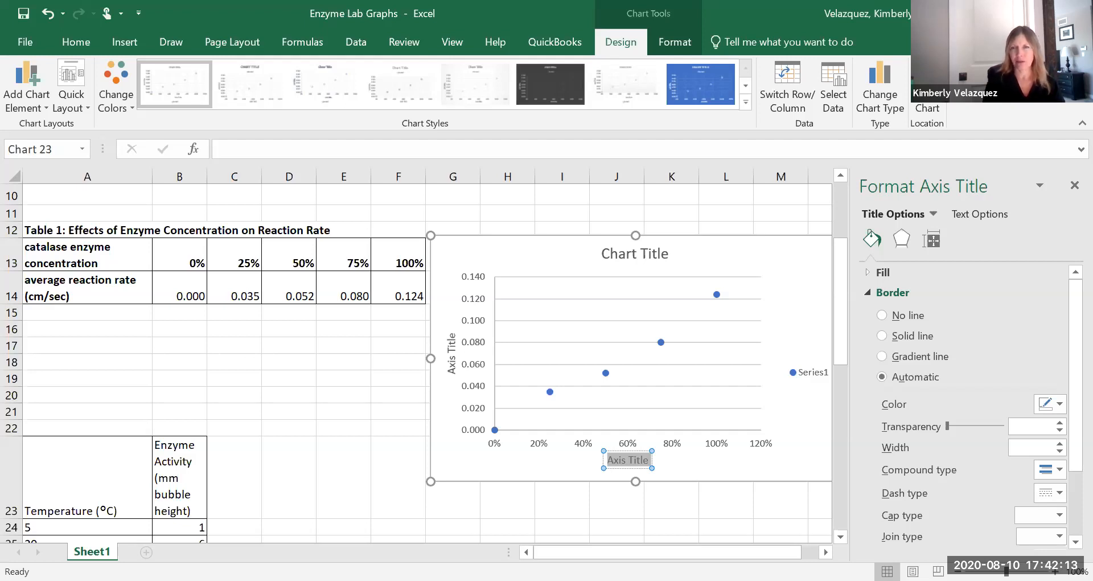
pyautogui.write('Cat')
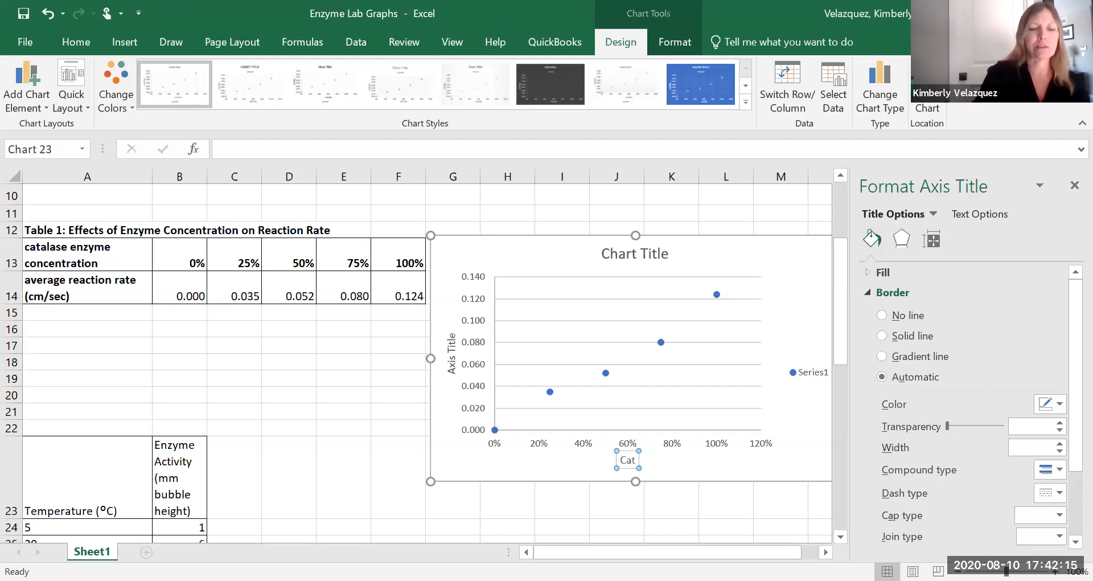
pyautogui.write('alase Concentartion')
pyautogui.press('BackSpace')
pyautogui.press('BackSpace')
pyautogui.press('BackSpace')
pyautogui.press('BackSpace')
pyautogui.press('BackSpace')
pyautogui.press('BackSpace')
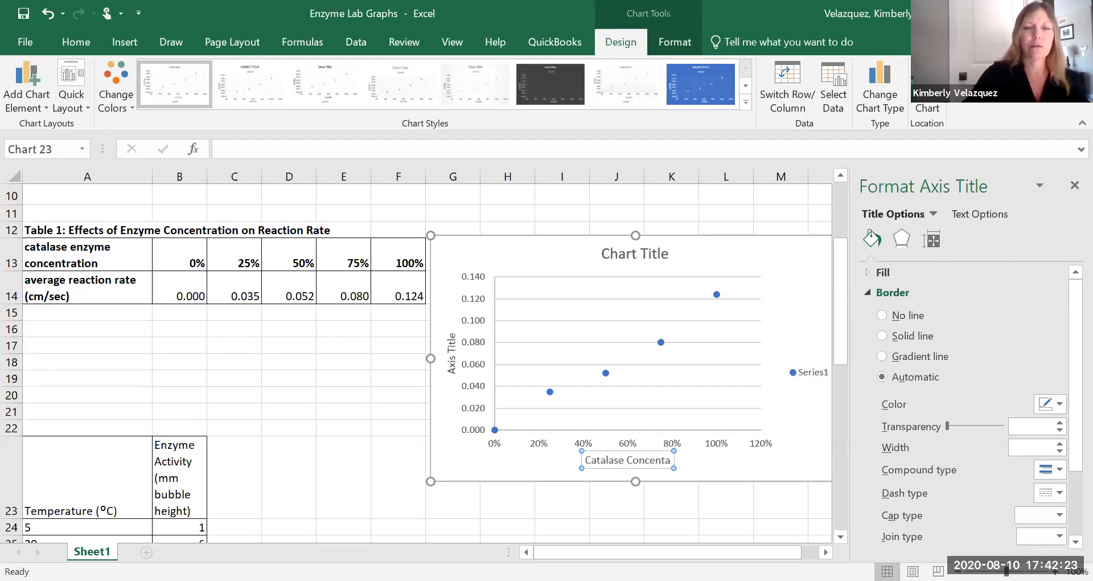
pyautogui.write('ration')
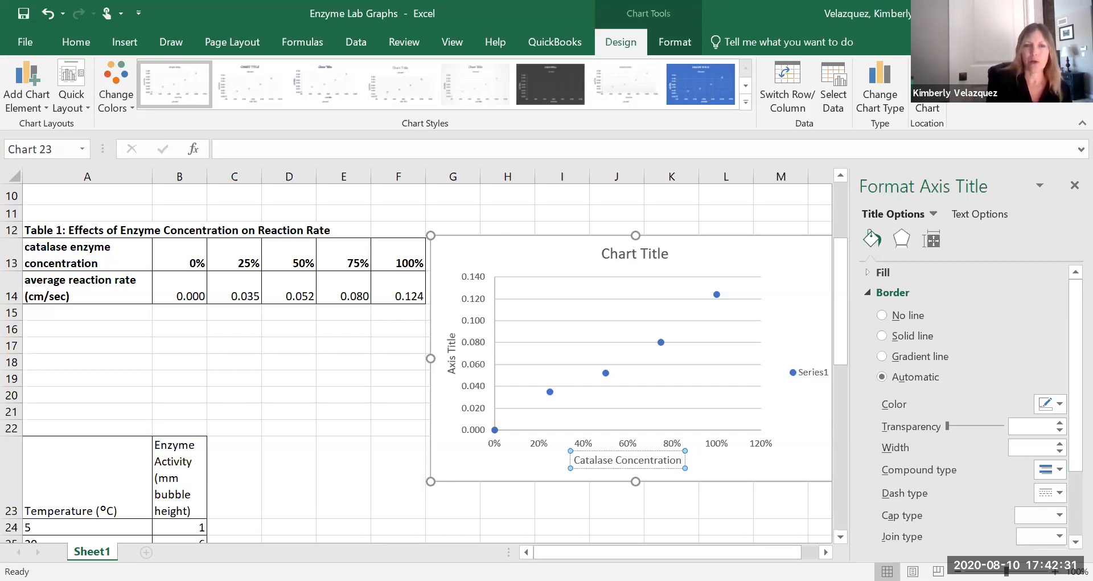
# Replace the vertical axis title with "Reaction Rate (cm/sec)".
pyautogui.click(453, 373)
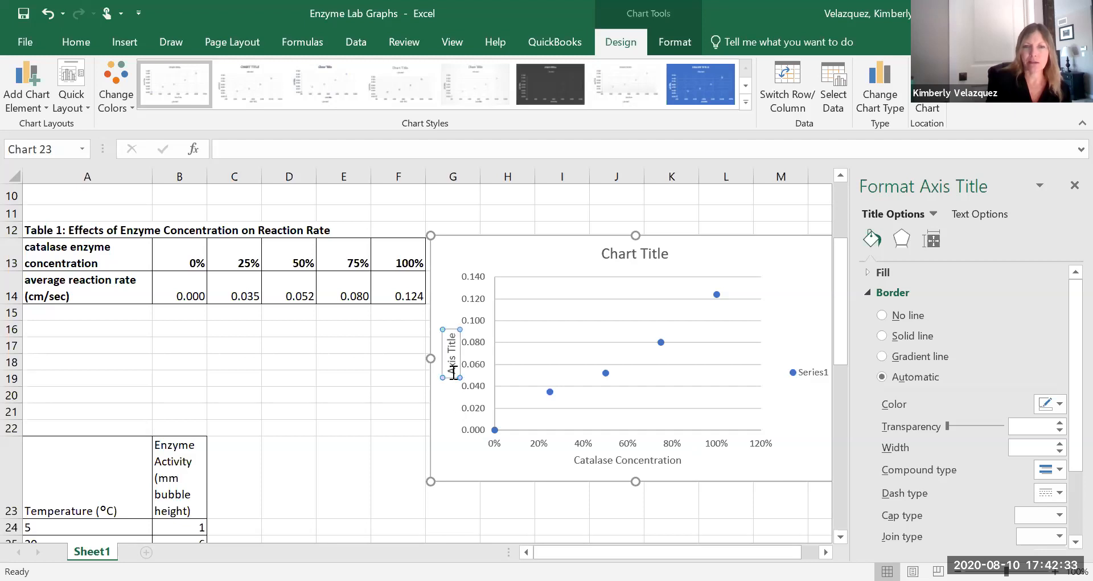
pyautogui.press('Delete')
pyautogui.press('Delete')
pyautogui.press('Delete')
pyautogui.press('Delete')
pyautogui.press('Delete')
pyautogui.press('Delete')
pyautogui.press('Delete')
pyautogui.press('Delete')
pyautogui.press('Delete')
pyautogui.press('Delete')
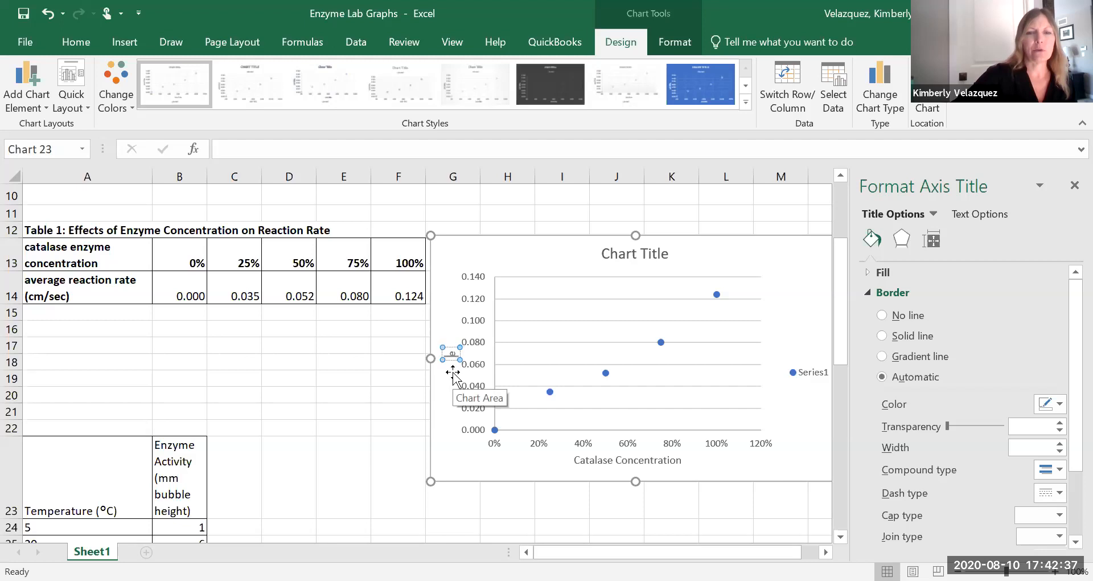
pyautogui.write('Reac')
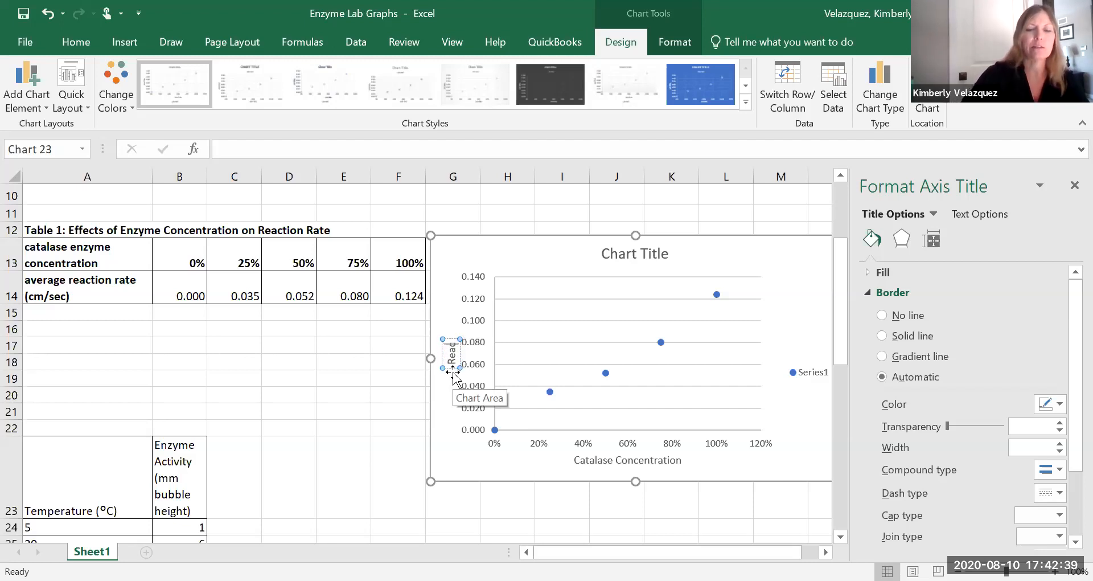
pyautogui.write('tion Rate (cm/sec)')
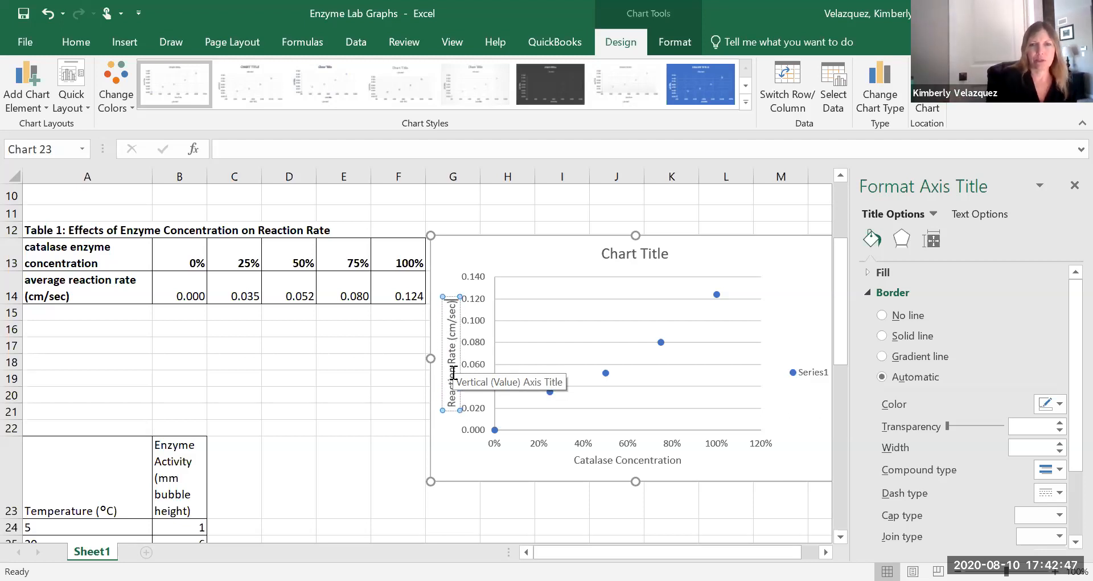
# Retitle the chart "Effects of Catalase Enzyme Concentration on Reaction Rate".
pyautogui.click(606, 256)
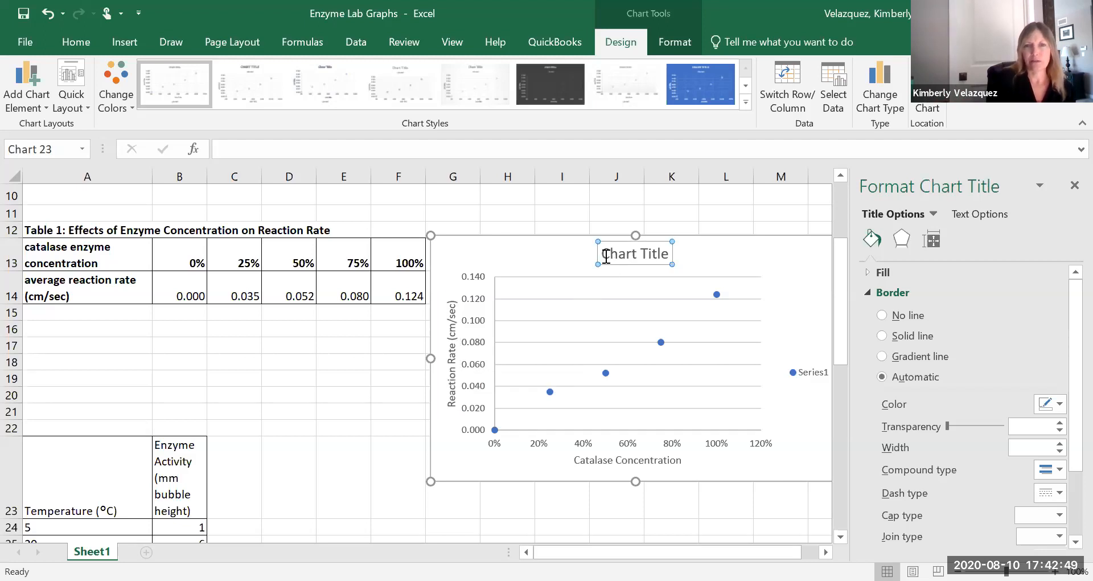
pyautogui.moveTo(614, 253); pyautogui.dragTo(668, 256)
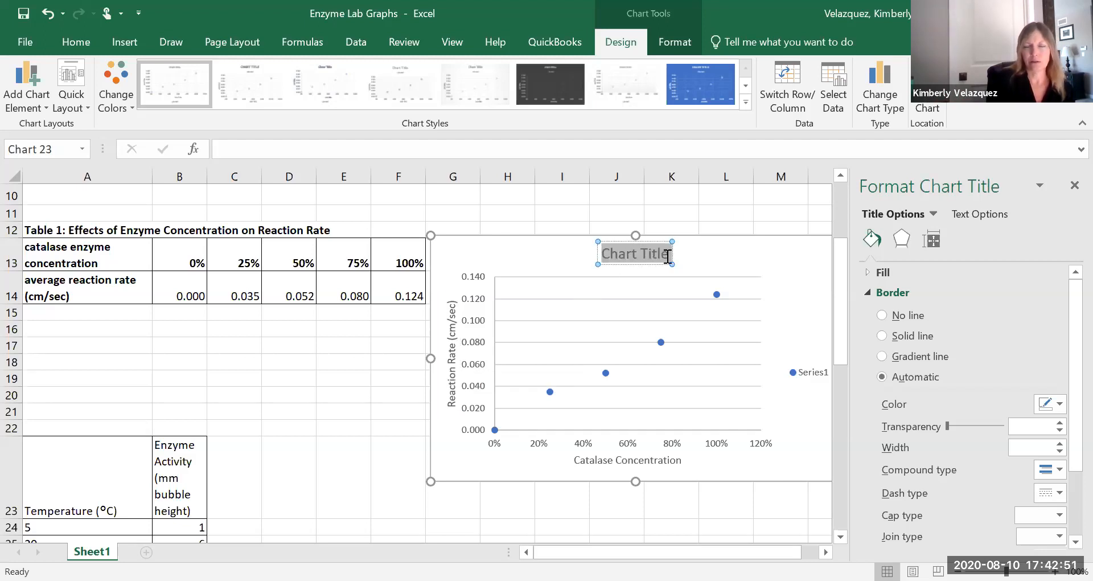
pyautogui.write('Effec')
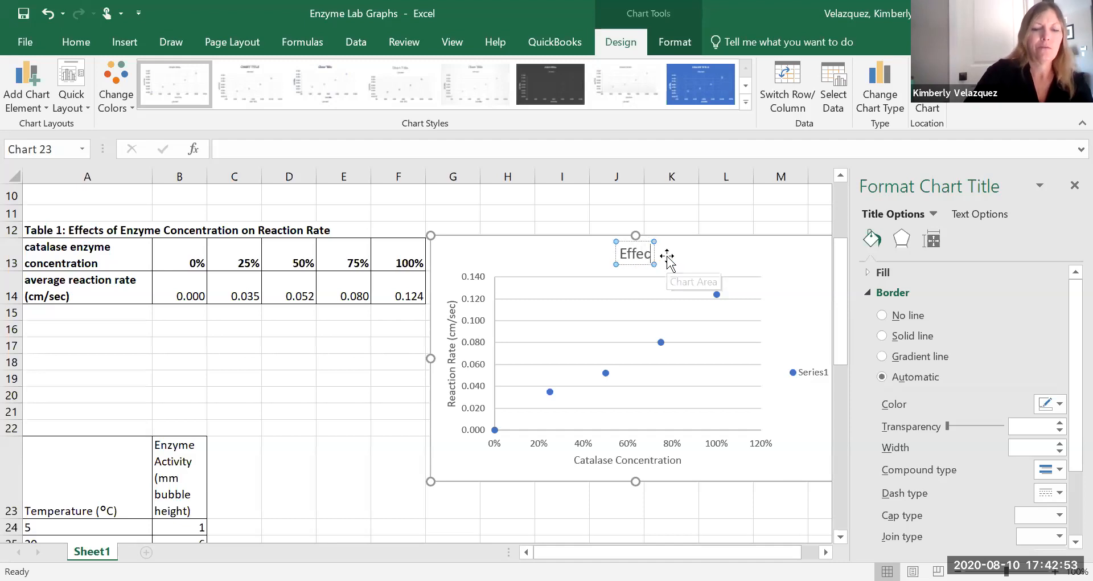
pyautogui.write('ts of Catal')
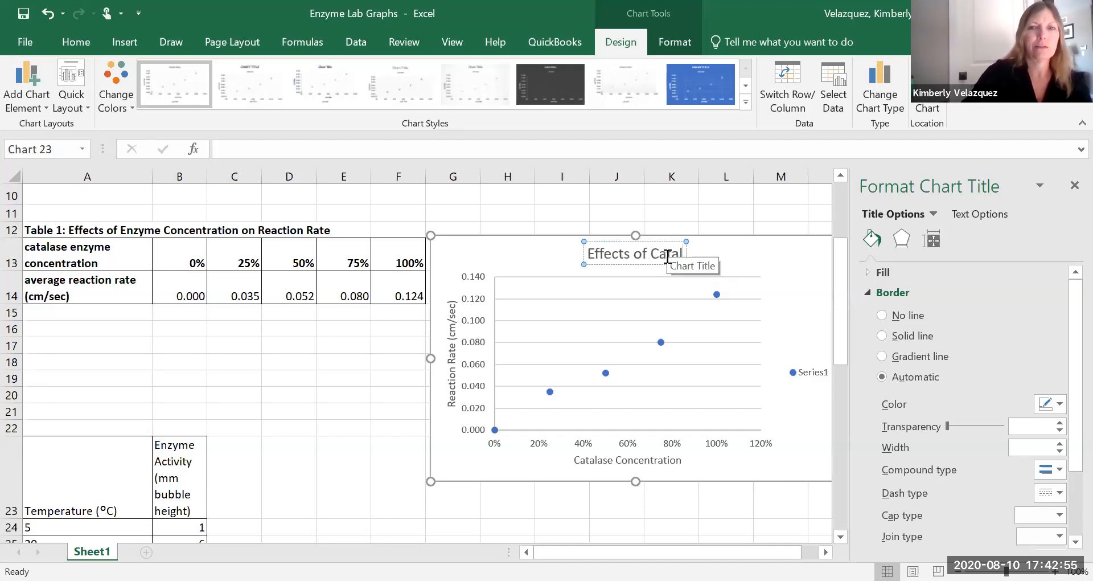
pyautogui.write('ase')
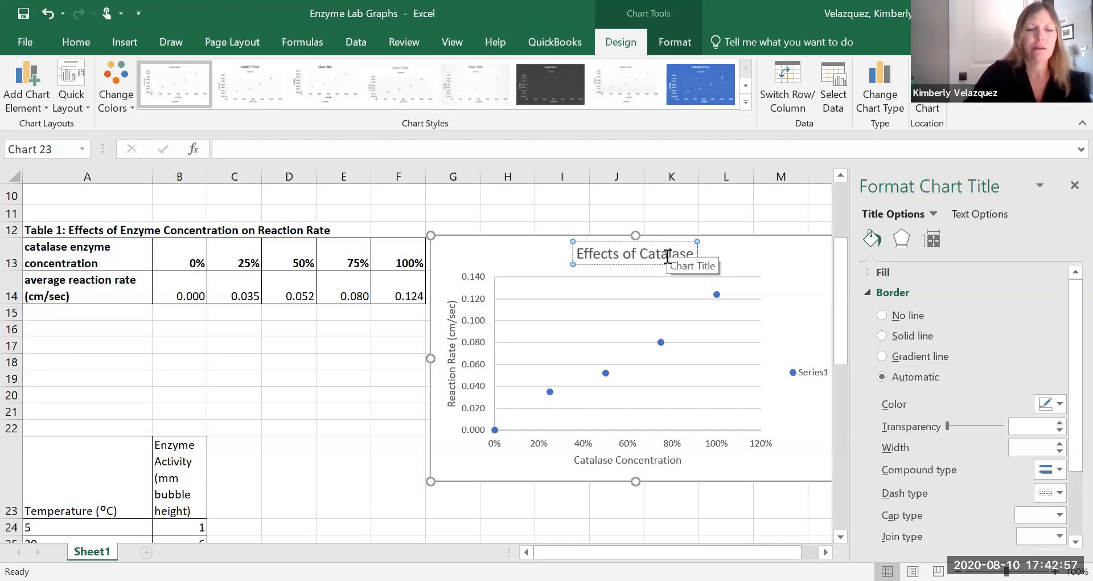
pyautogui.write(' Enzyme Concentration on Reaction Rate')
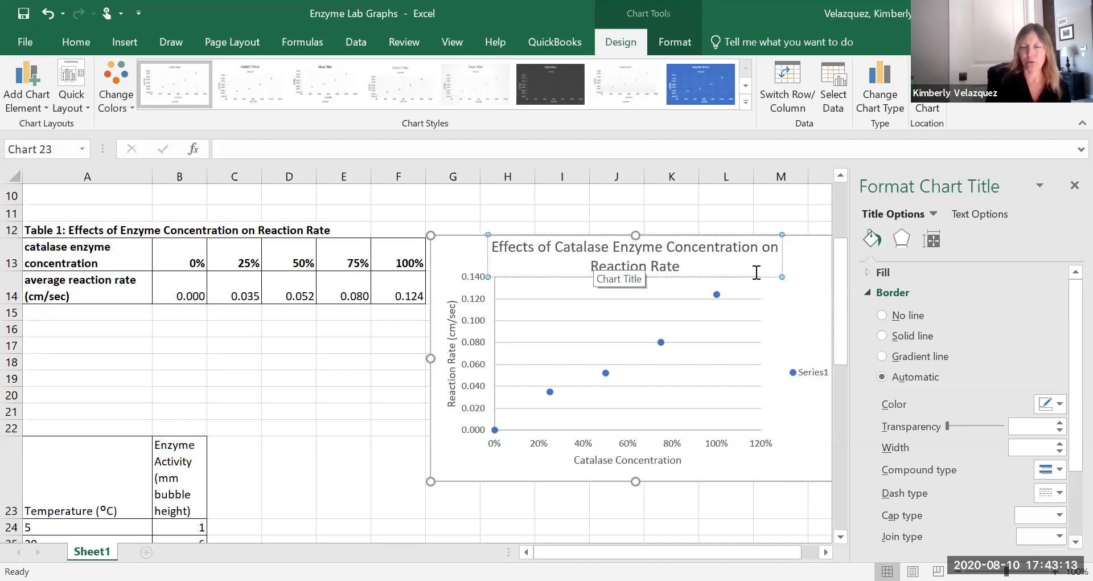
# Delete the Series1 legend from the catalase chart.
pyautogui.click(797, 376)
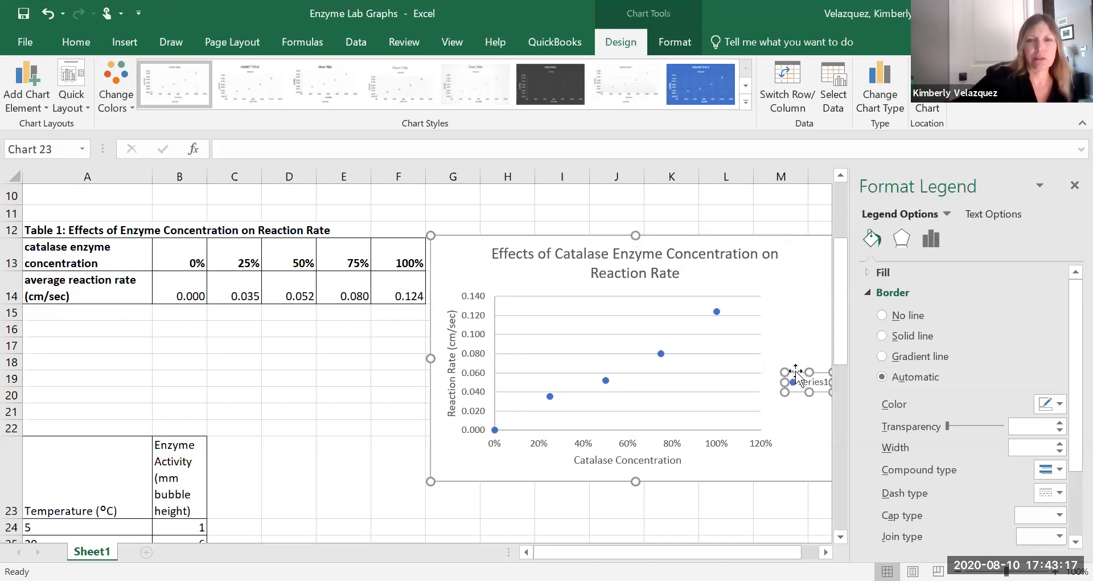
pyautogui.press('Delete')
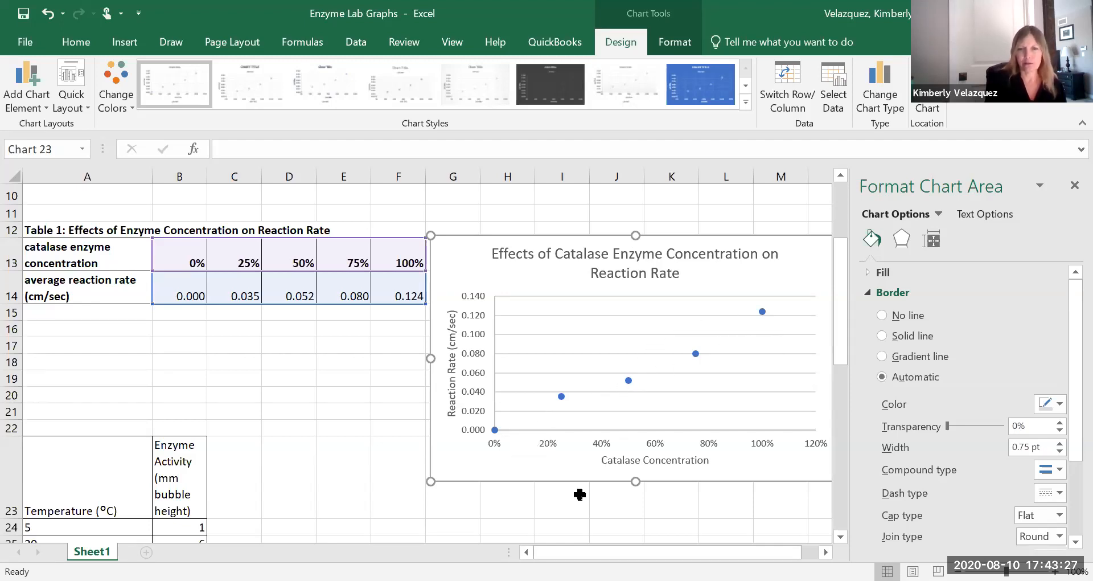
# Add a linear trendline to the data series, setting its intercept at 0.0 and displaying the equation on the chart.
pyautogui.click(561, 397)
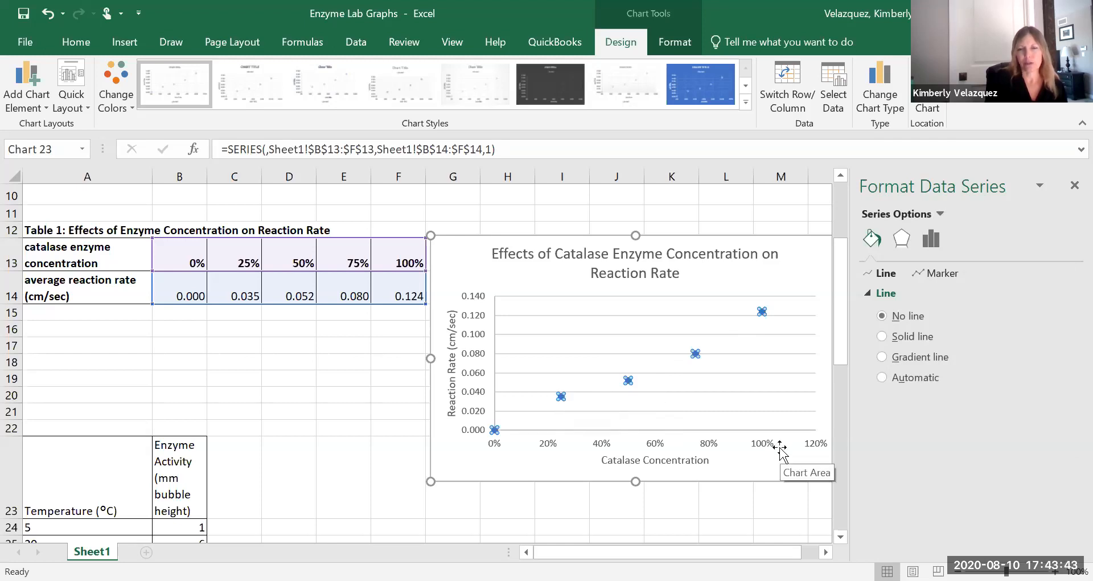
pyautogui.rightClick(561, 398)
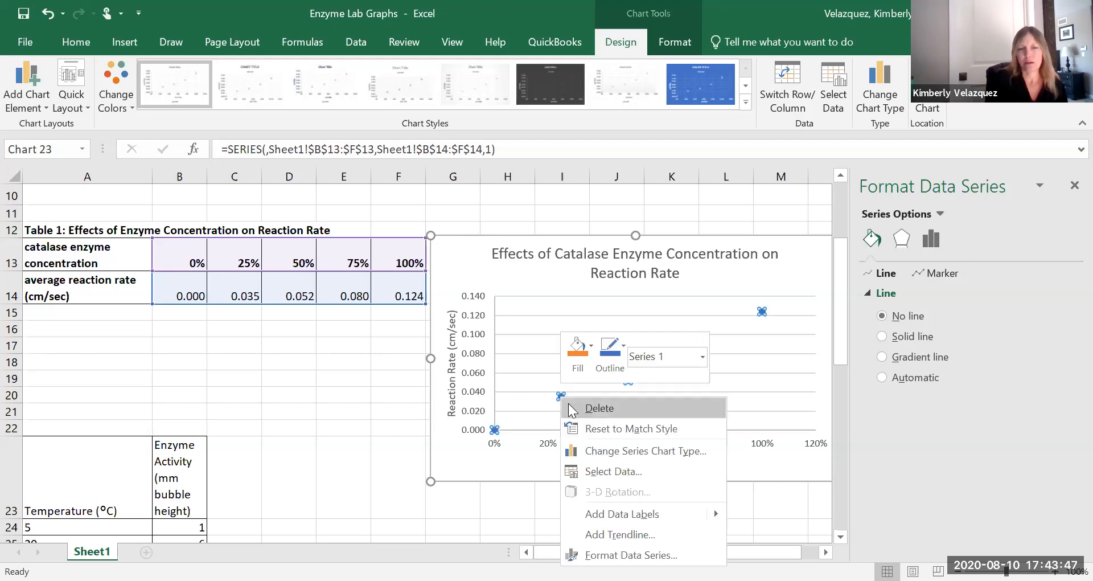
pyautogui.click(612, 532)
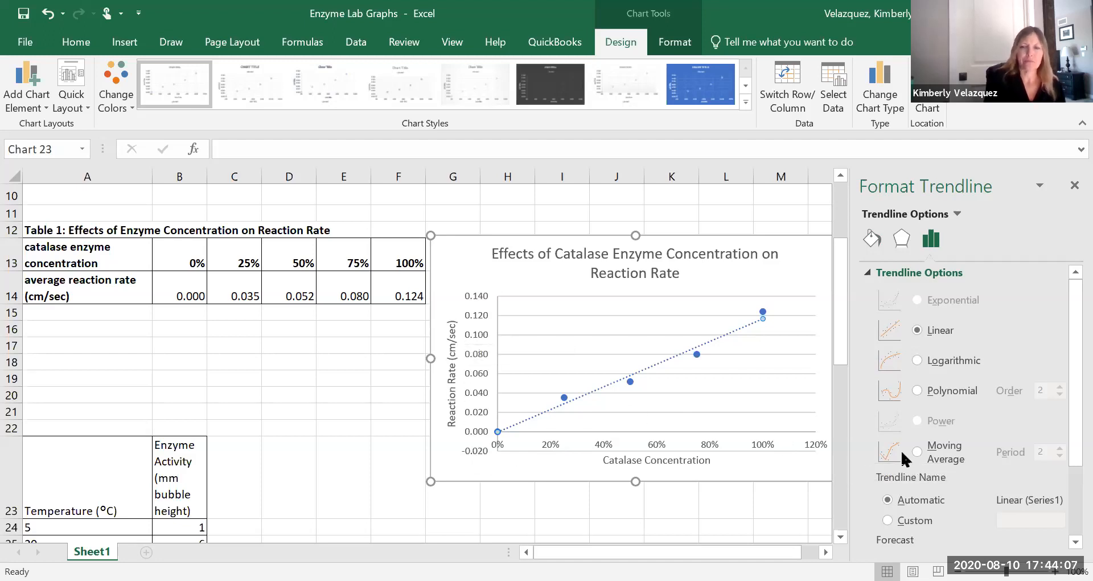
pyautogui.moveTo(1066, 393); pyautogui.dragTo(1066, 470)
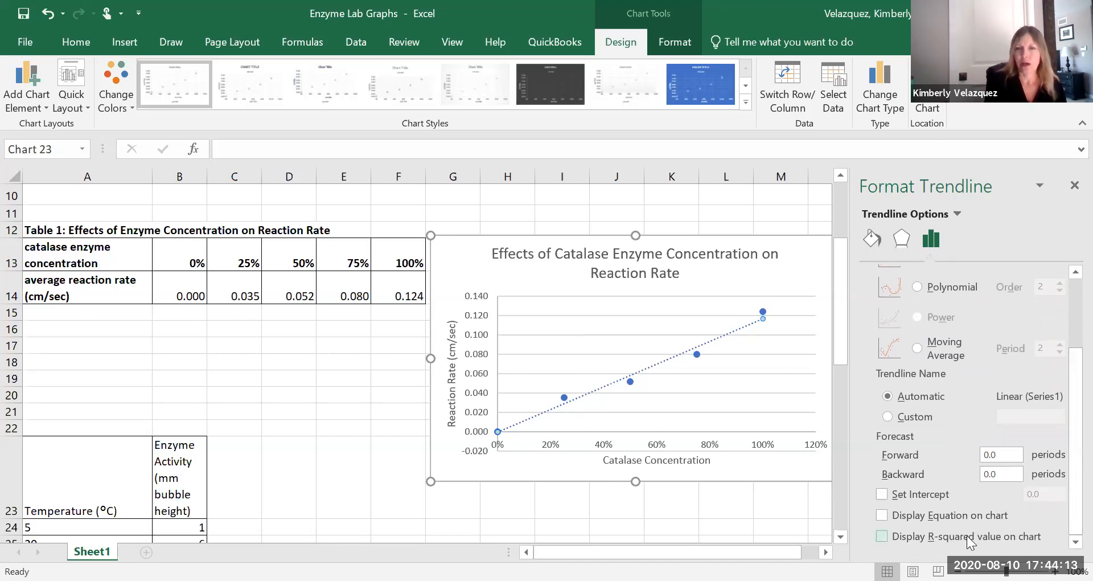
pyautogui.click(881, 494)
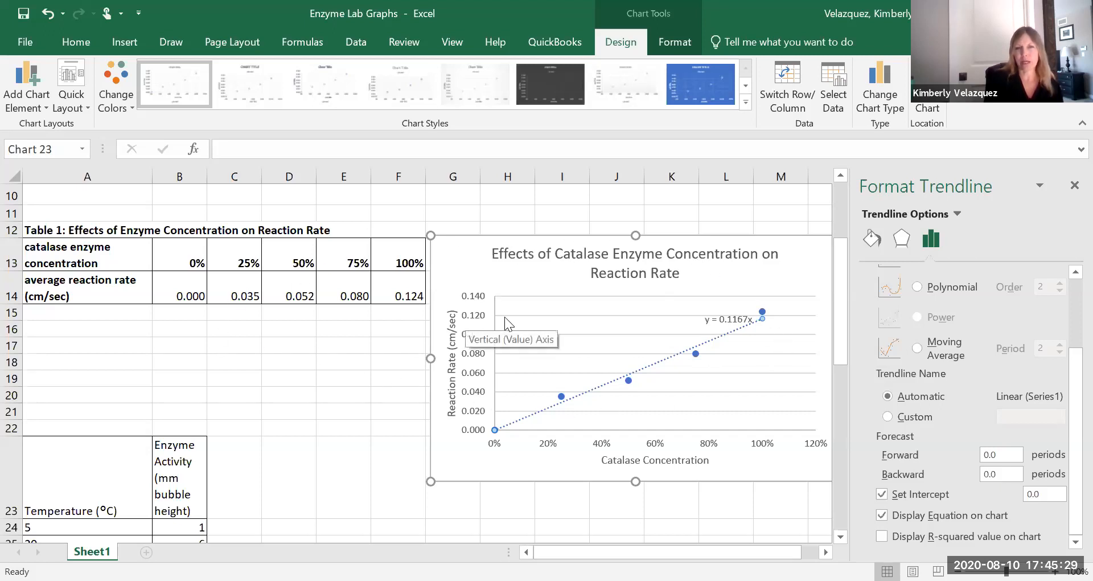
# Insert an empty scatter chart beside the temperature and enzyme activity table.
pyautogui.scroll(-4, 535, 327)
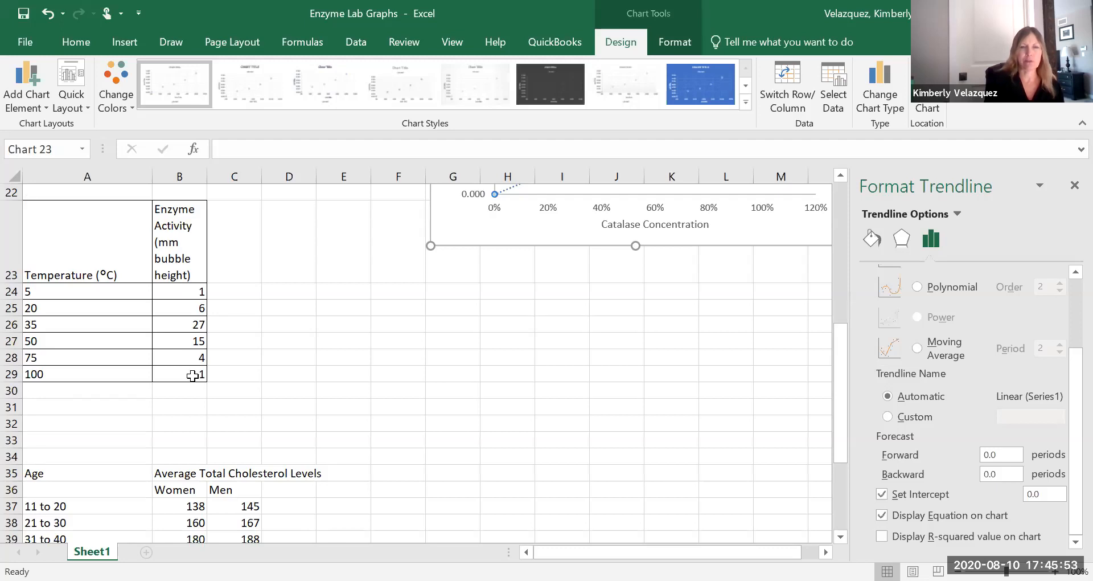
pyautogui.click(341, 322)
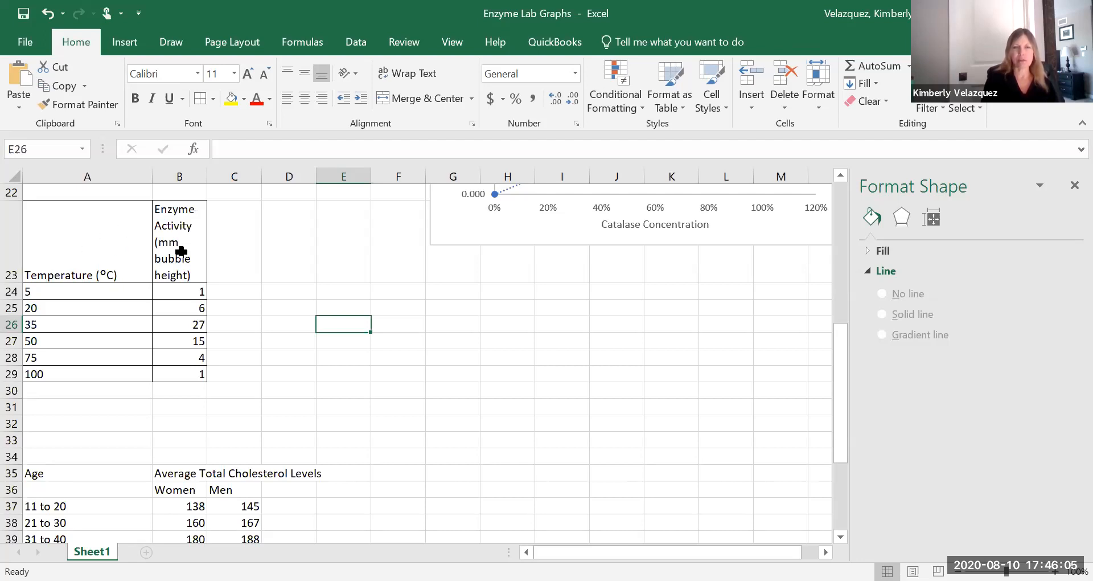
pyautogui.click(126, 44)
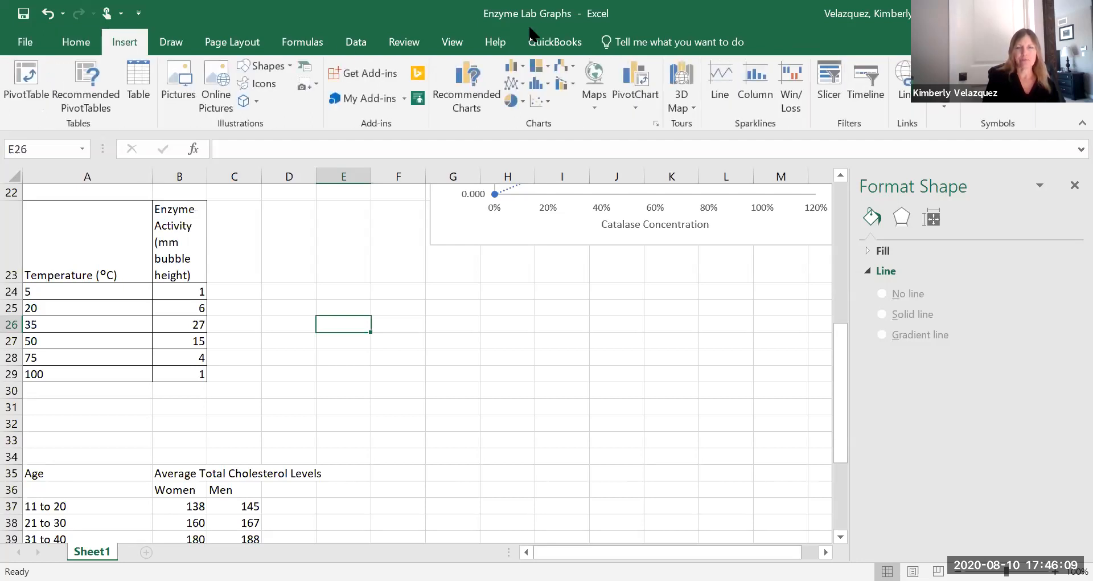
pyautogui.click(539, 103)
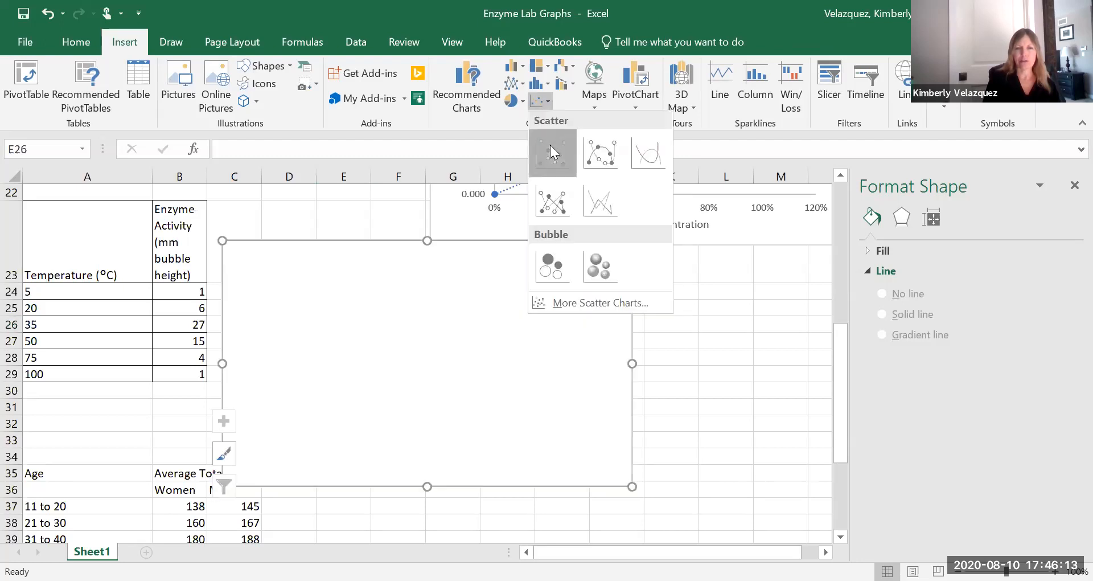
pyautogui.click(550, 144)
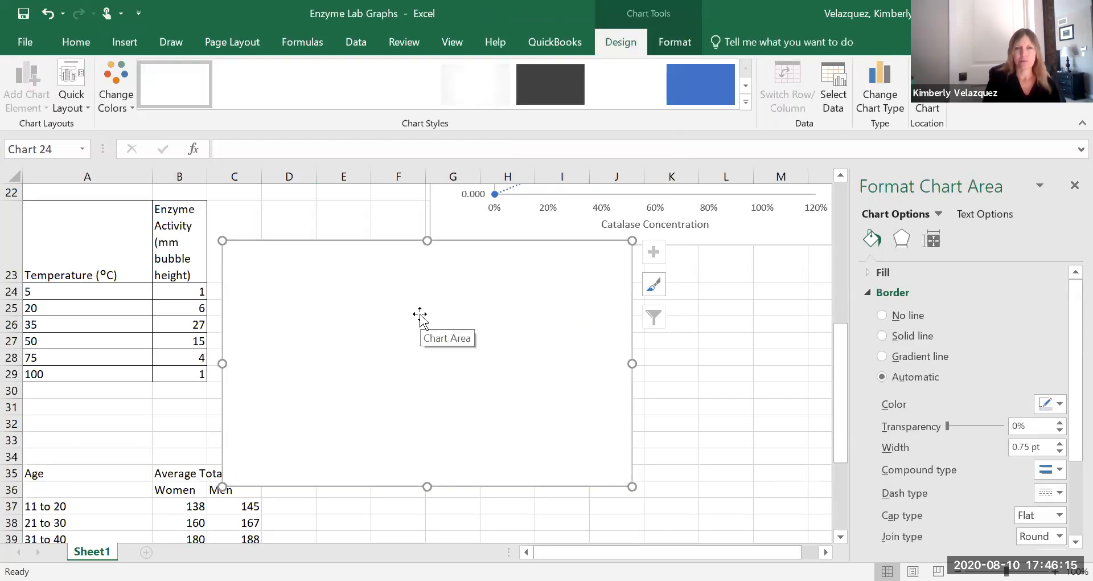
# Apply Quick Layout 1 to the new chart and set its data range to Sheet1!$A$24:$B$29.
pyautogui.click(75, 75)
pyautogui.click(72, 157)
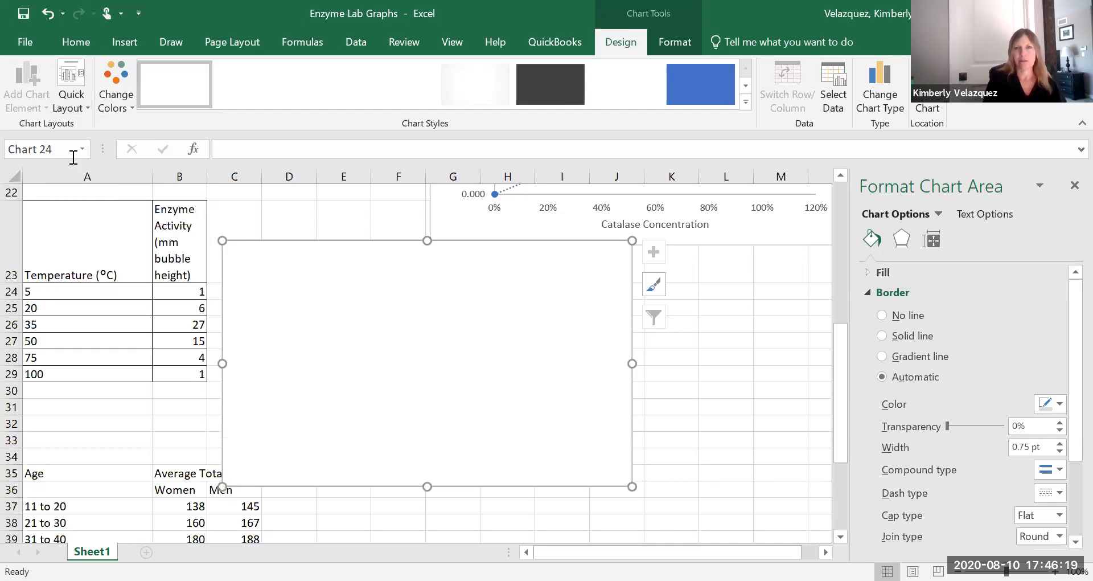
pyautogui.click(839, 84)
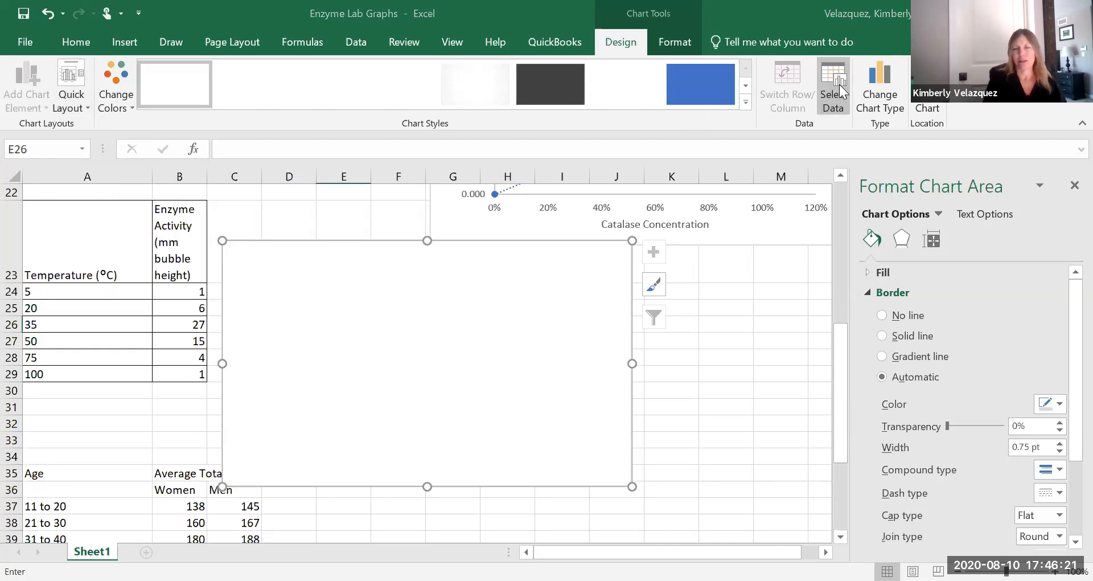
pyautogui.click(77, 293)
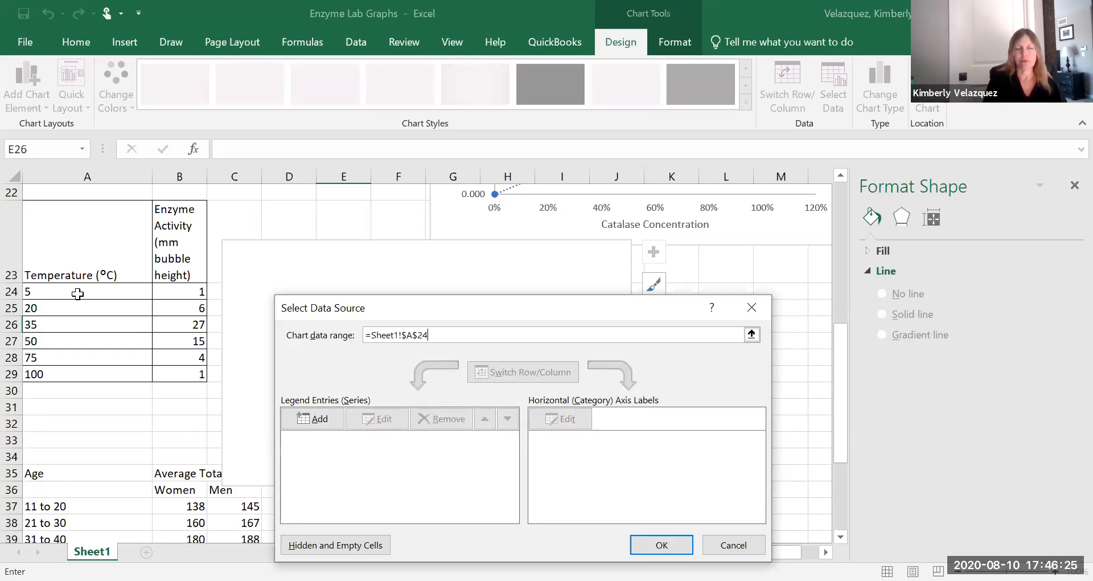
pyautogui.moveTo(77, 293); pyautogui.dragTo(196, 374)
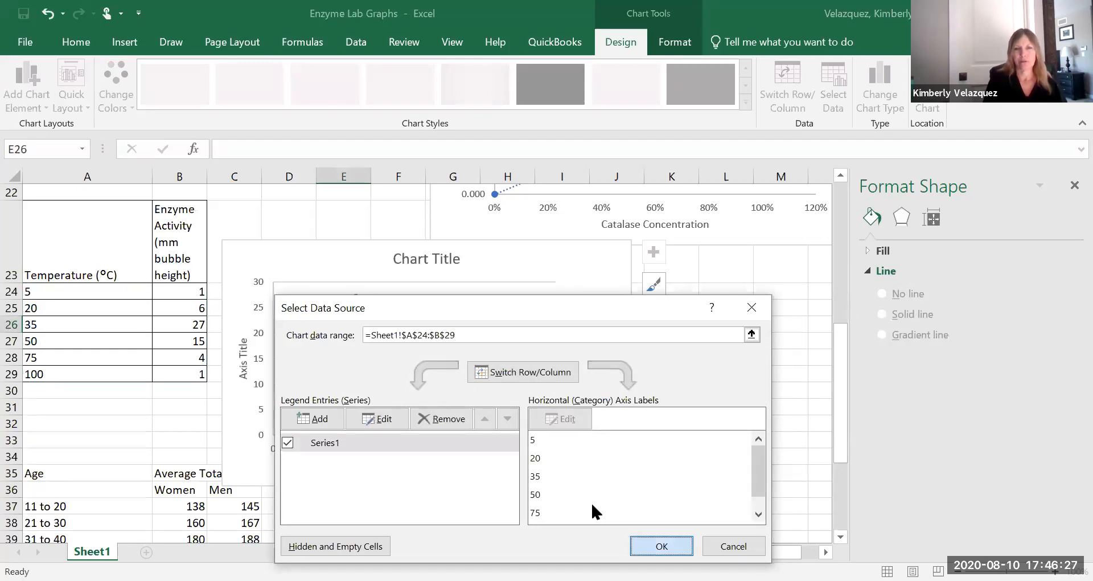
pyautogui.press('Return')
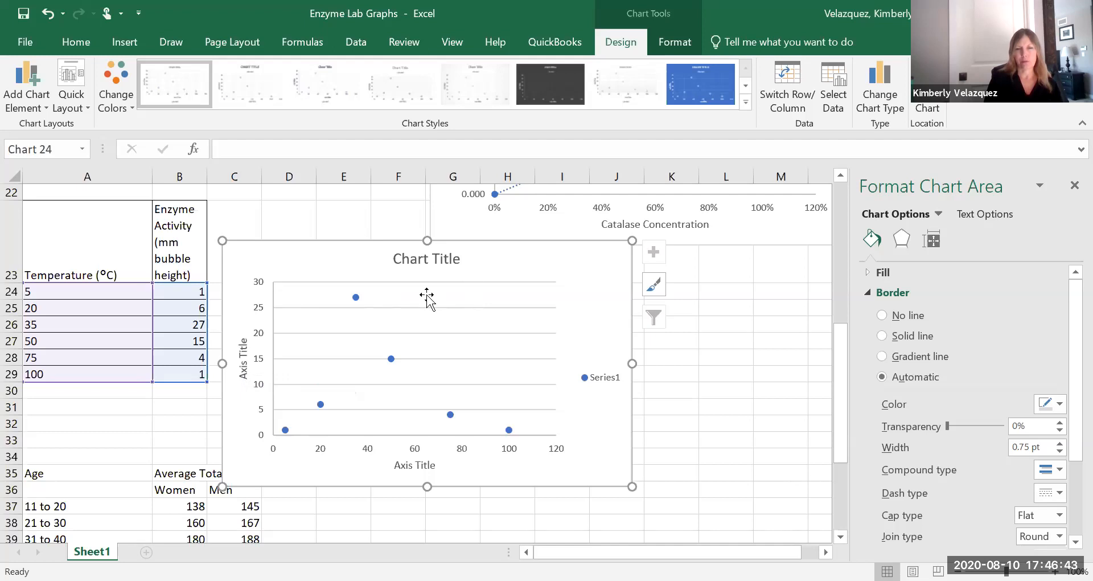
# Delete the legend from the temperature chart.
pyautogui.click(596, 379)
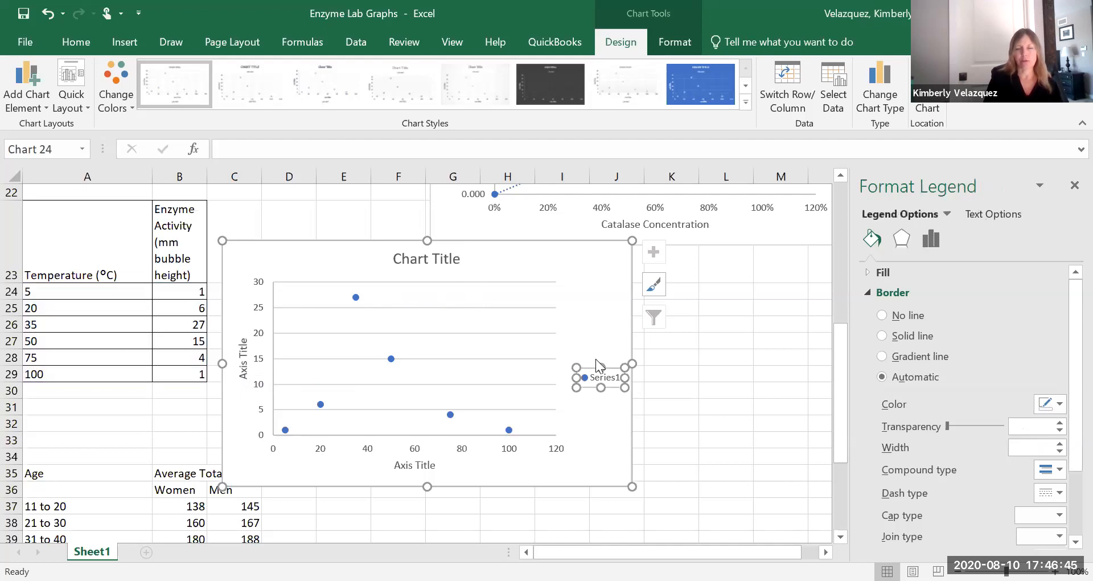
pyautogui.press('Delete')
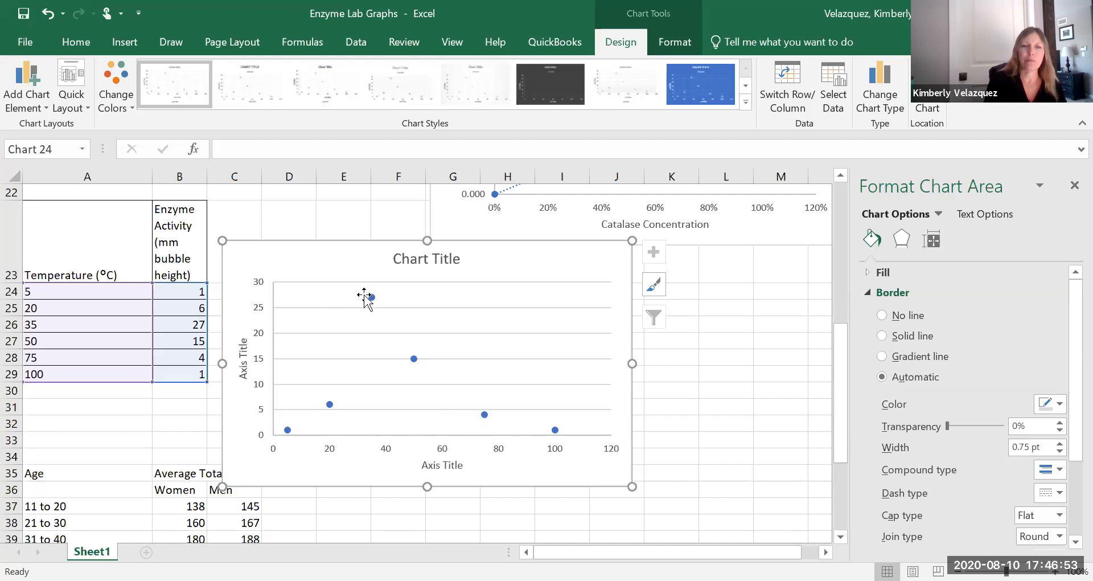
# Delete the whole temperature scatter chart.
pyautogui.click(569, 435)
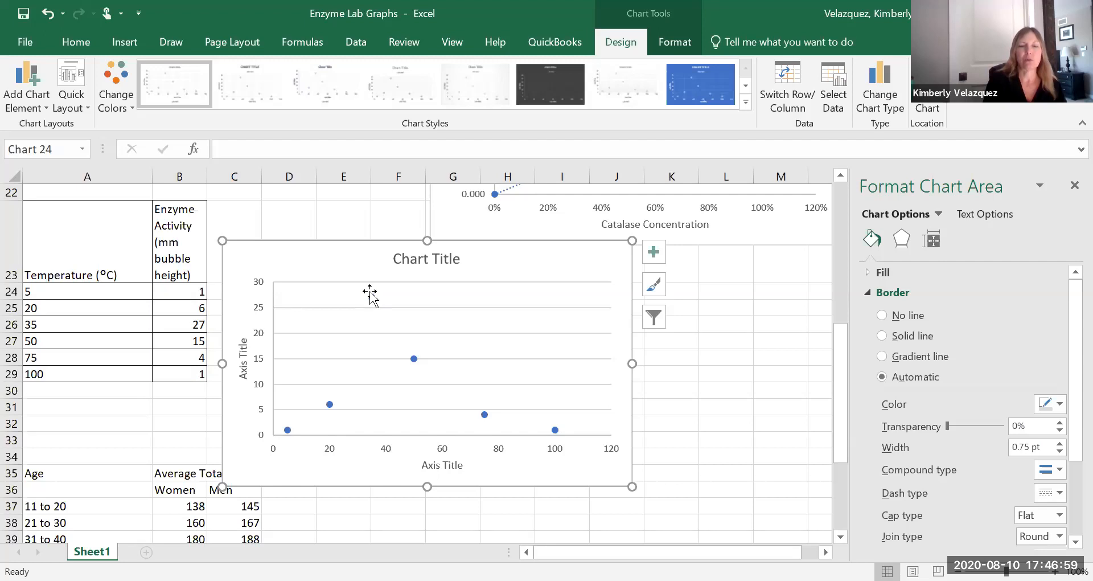
pyautogui.moveTo(371, 297)
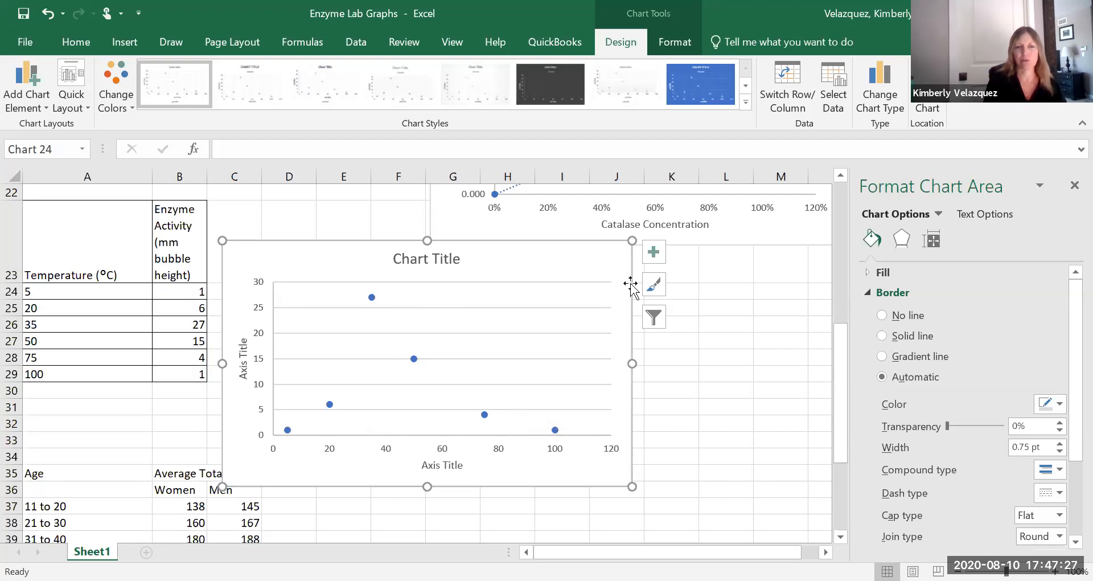
pyautogui.click(470, 350)
pyautogui.click(487, 264)
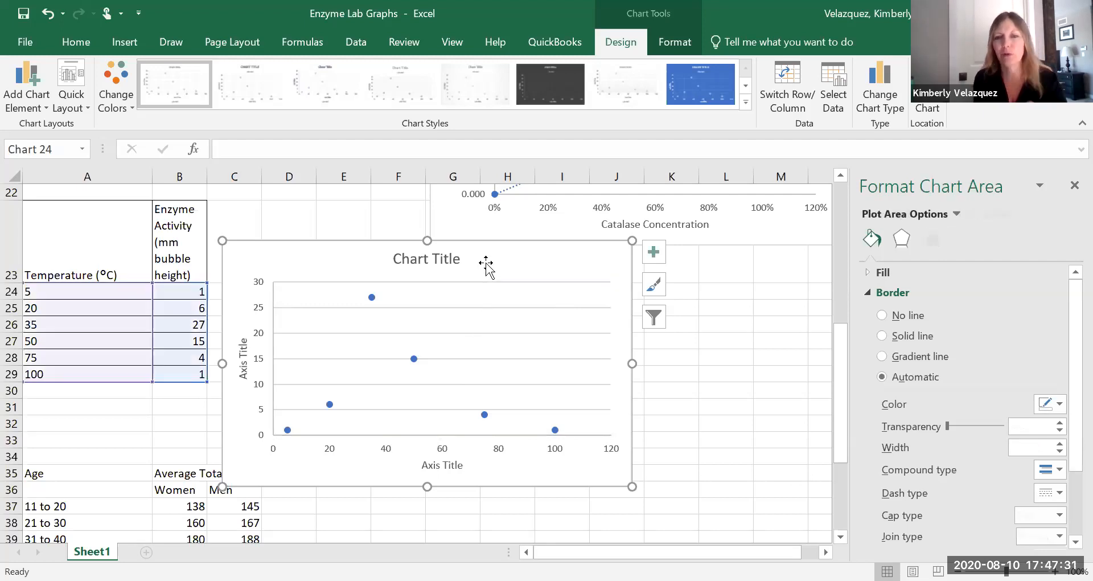
pyautogui.press('Delete')
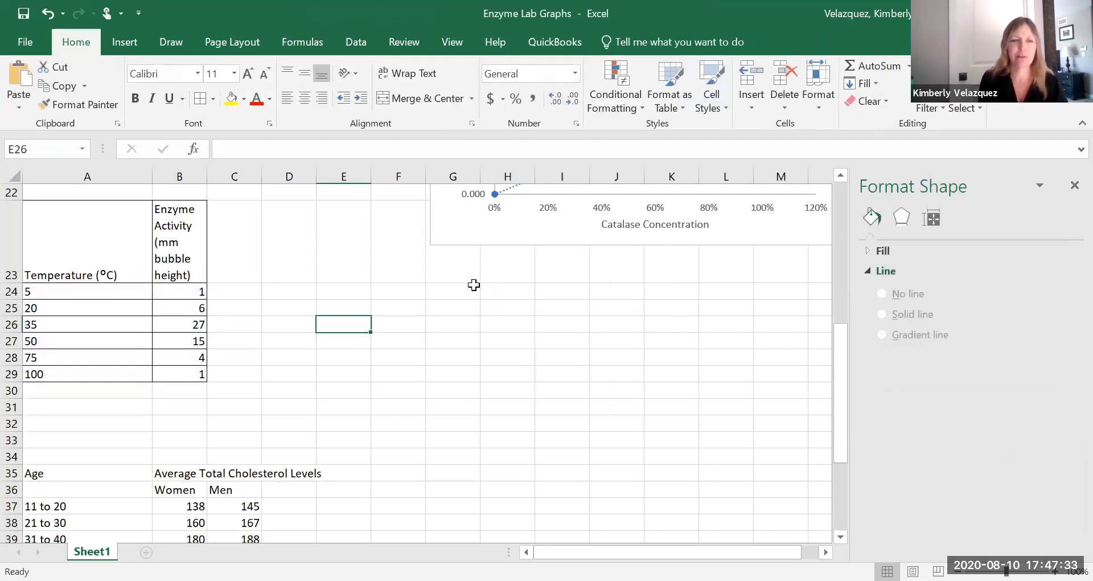
# Delete the existing line chart beside the E. coli colonies data.
pyautogui.scroll(-4, 471, 286)
pyautogui.click(480, 310)
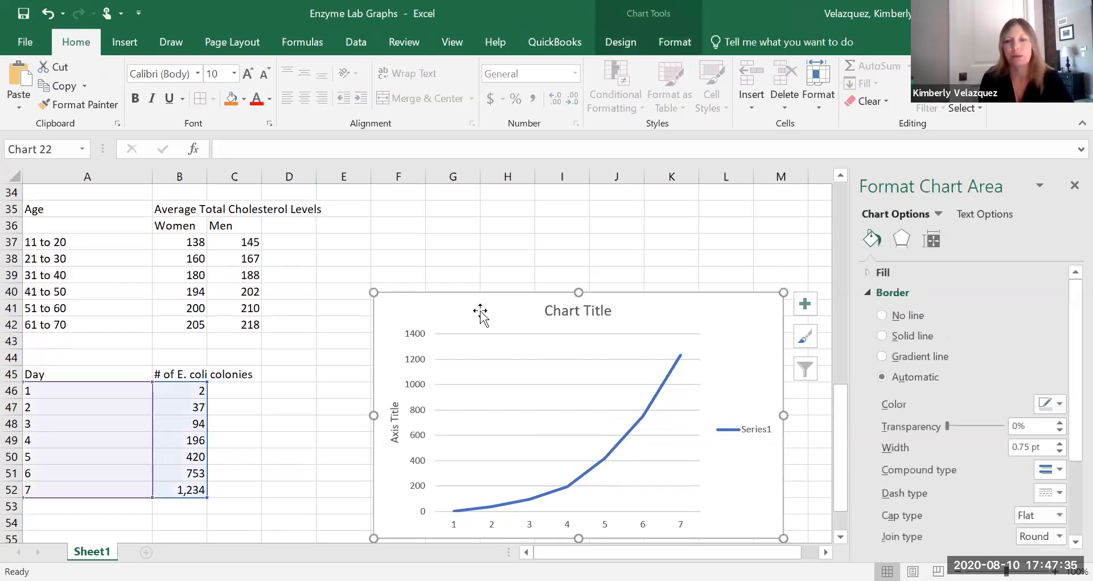
pyautogui.press('Delete')
pyautogui.scroll(1, 435, 310)
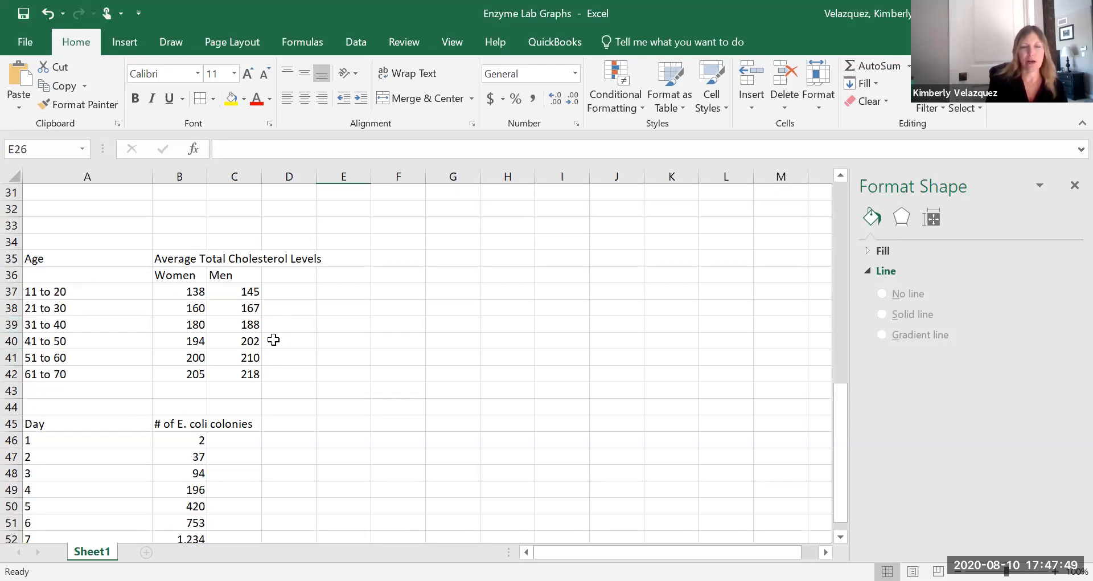
pyautogui.scroll(-1, 273, 340)
pyautogui.scroll(2, 283, 340)
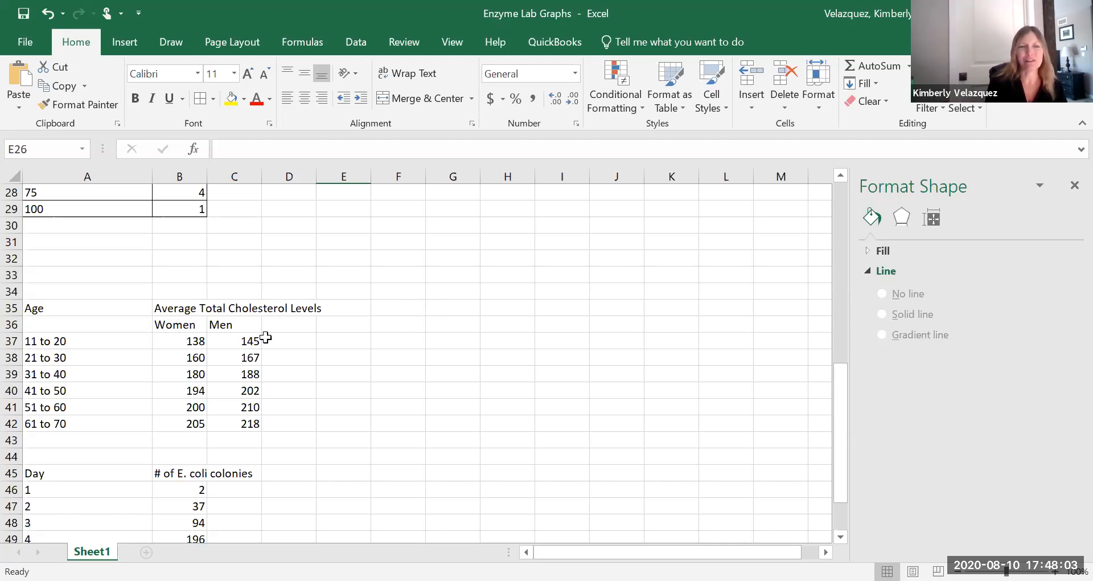
pyautogui.moveTo(64, 326); pyautogui.dragTo(248, 421)
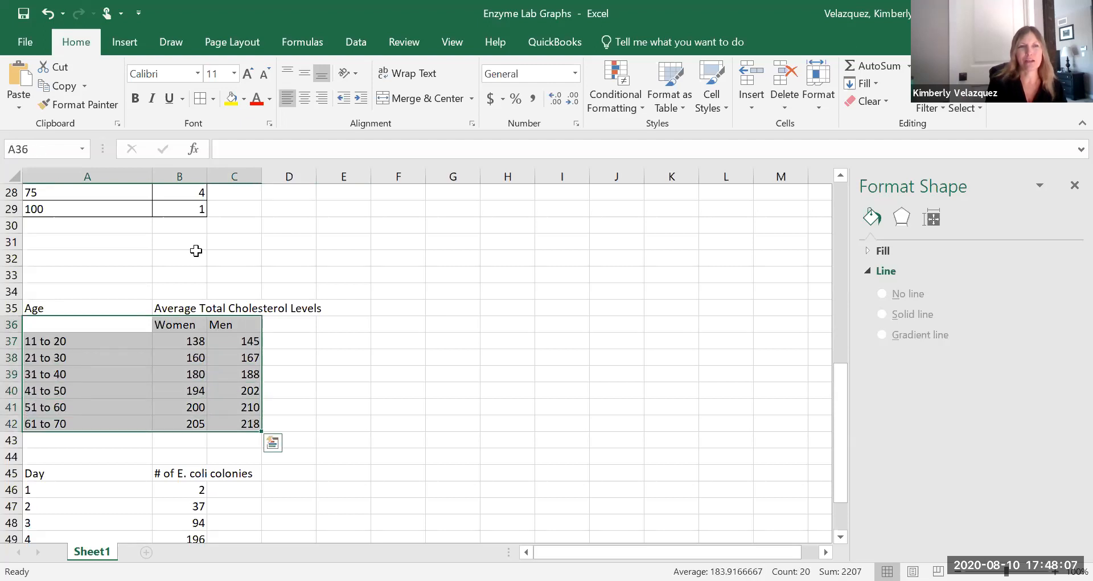
pyautogui.click(125, 44)
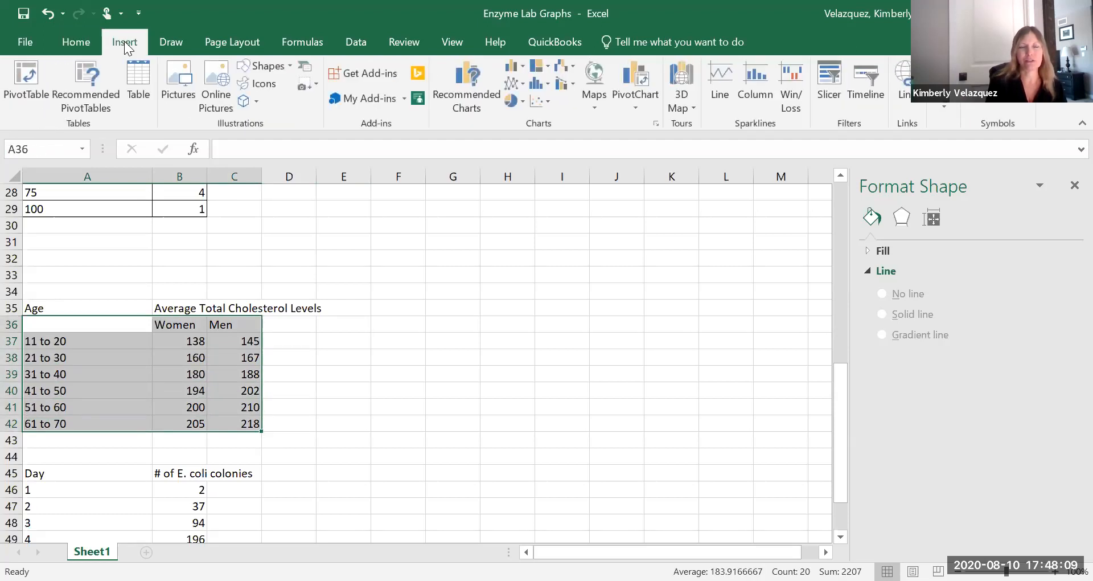
pyautogui.click(472, 91)
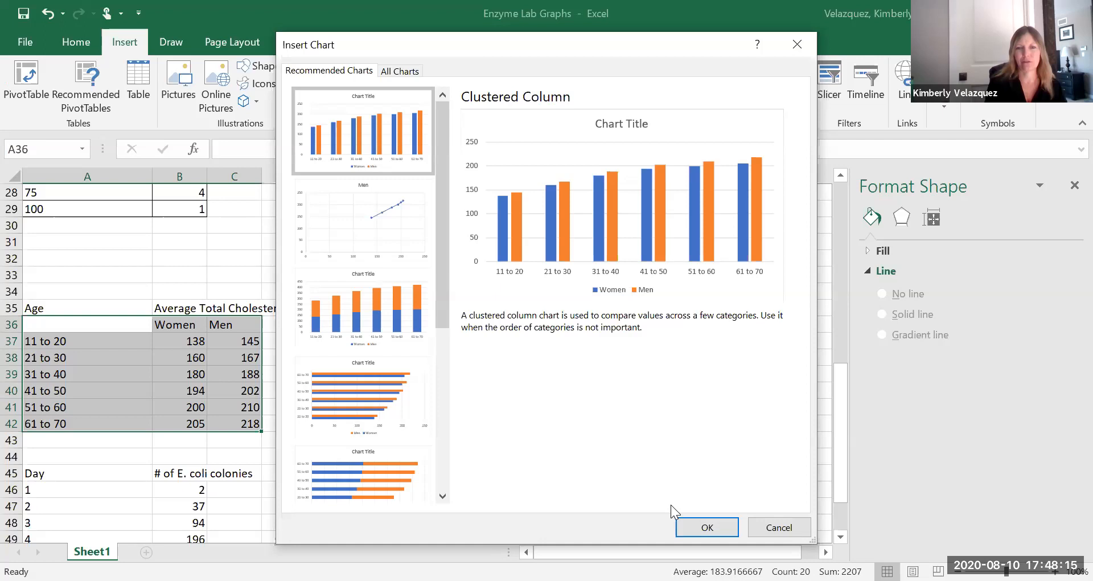
pyautogui.click(683, 523)
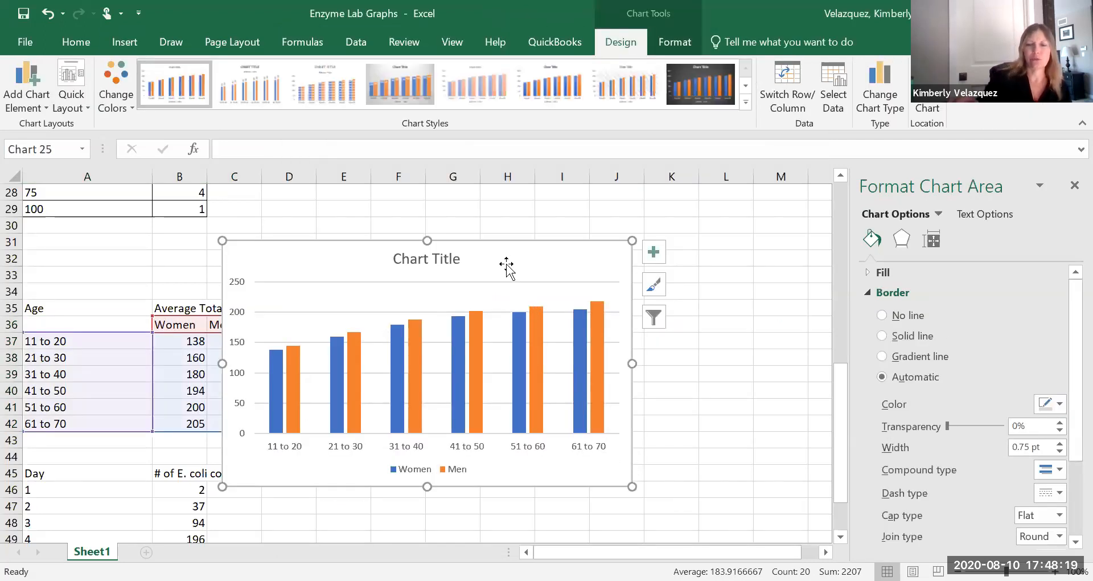
pyautogui.press('Delete')
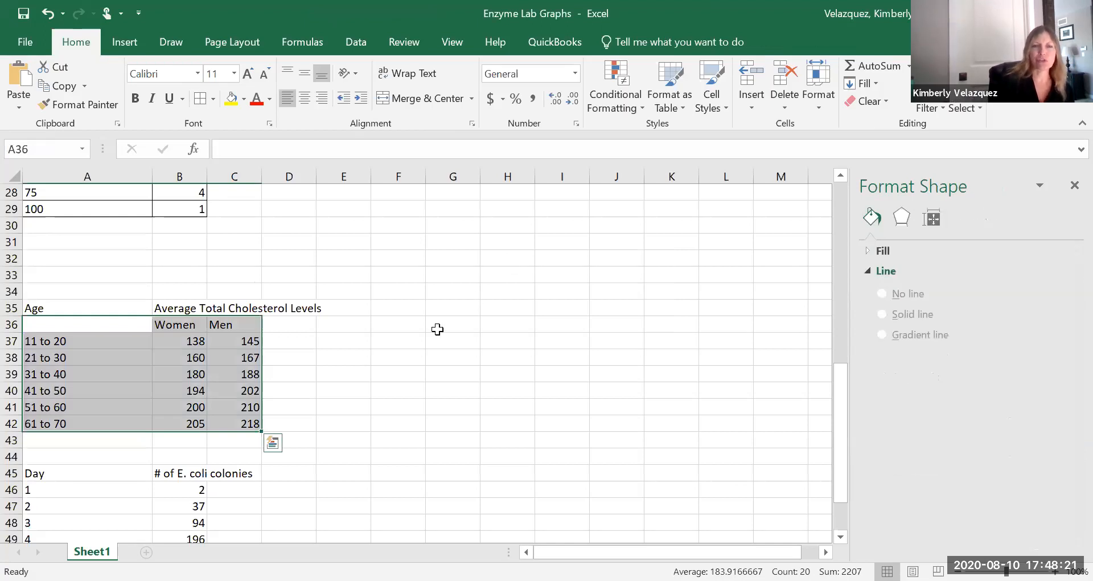
# Insert a blank clustered column chart and apply Quick Layout 9 to it.
pyautogui.click(420, 325)
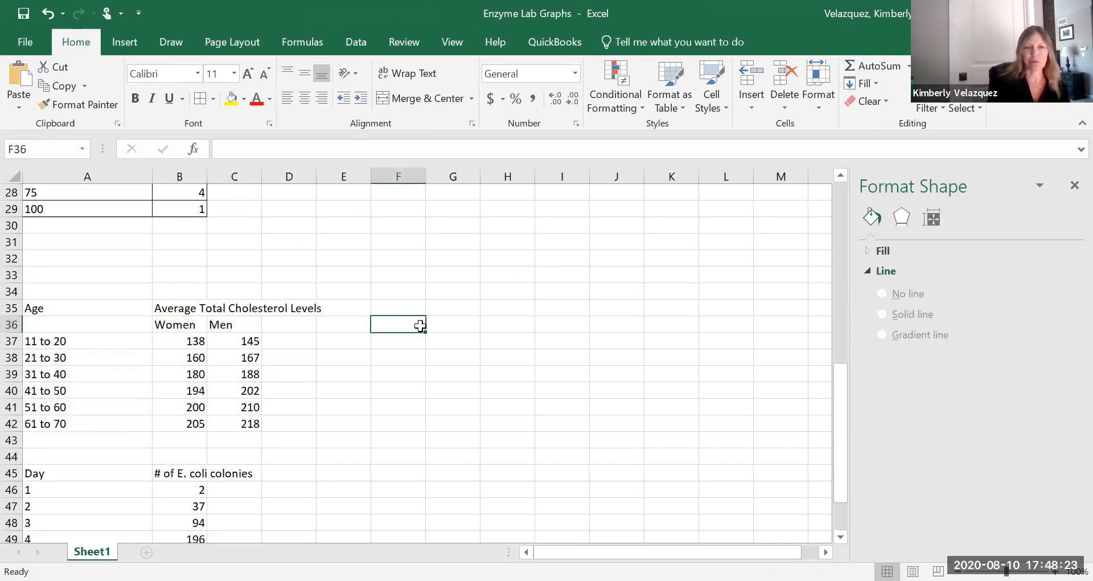
pyautogui.click(118, 42)
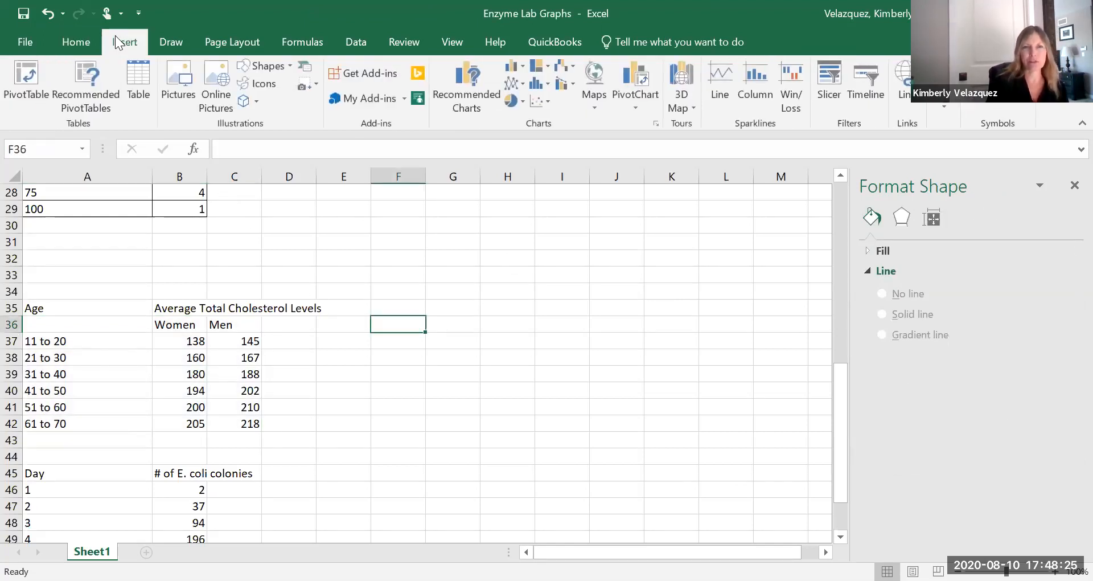
pyautogui.click(518, 71)
pyautogui.moveTo(456, 310); pyautogui.dragTo(607, 310)
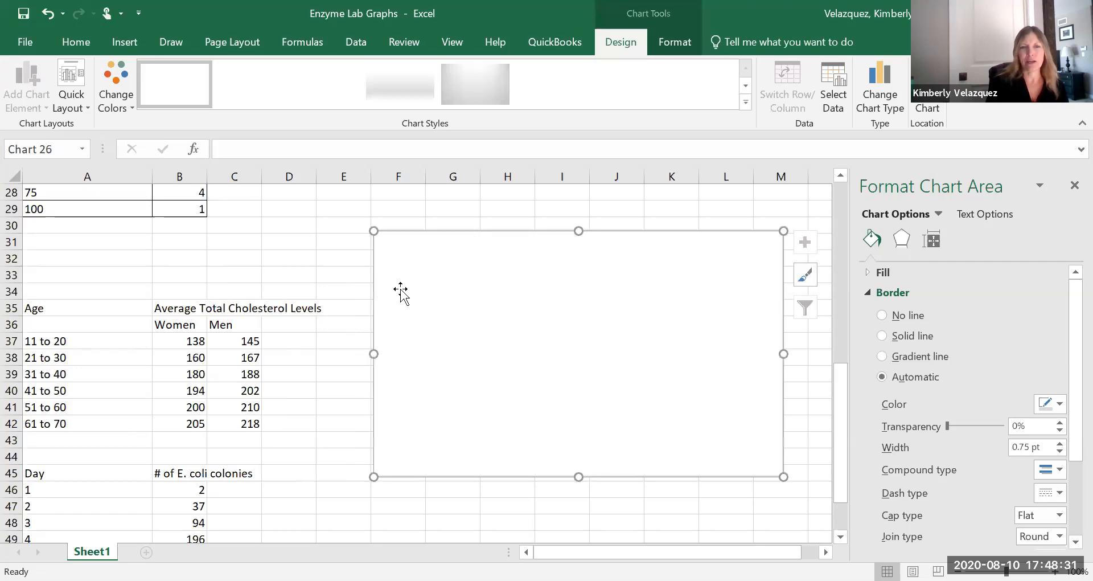
pyautogui.click(72, 71)
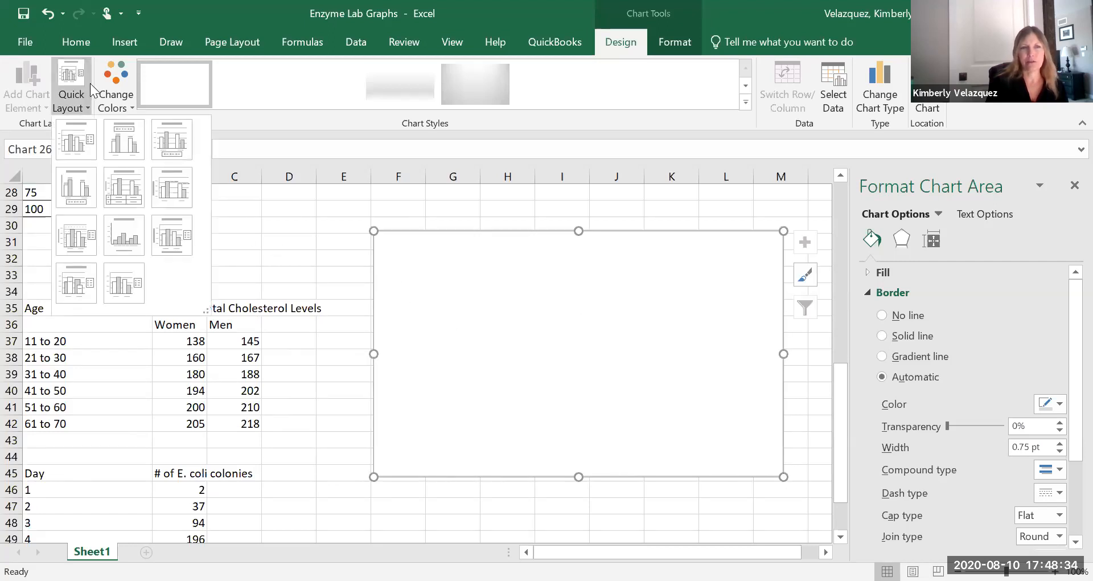
pyautogui.click(167, 239)
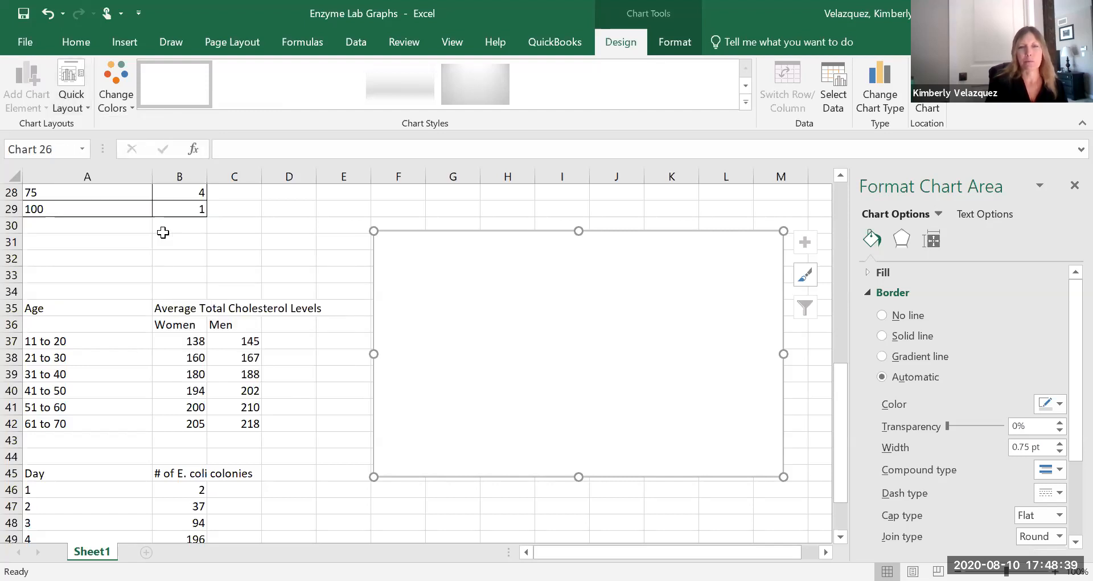
# Set the column chart's data range to the cholesterol table, Sheet1!$A$36:$C$42.
pyautogui.click(828, 74)
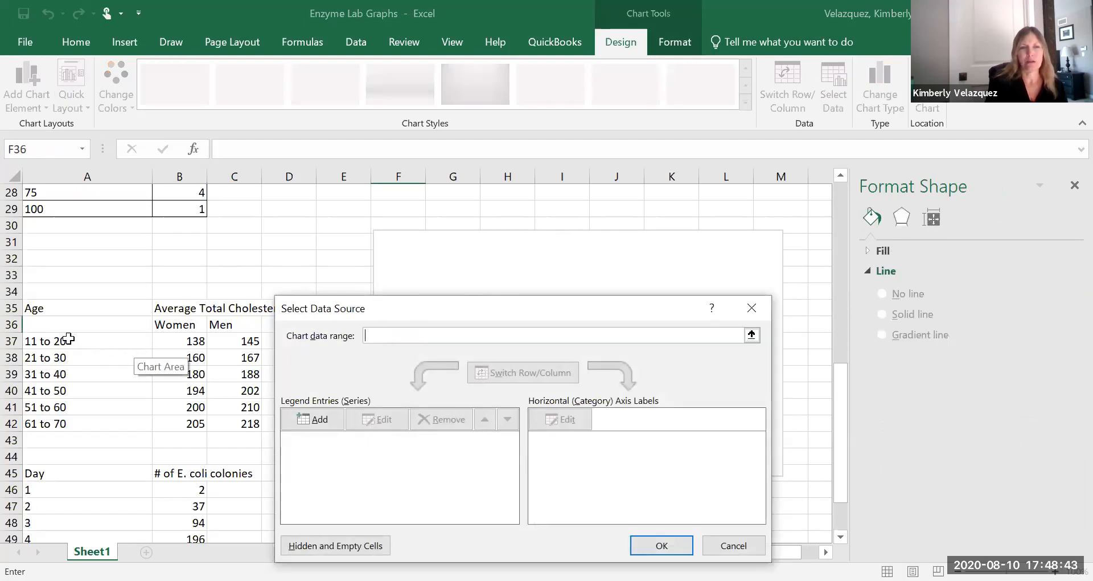
pyautogui.click(55, 325)
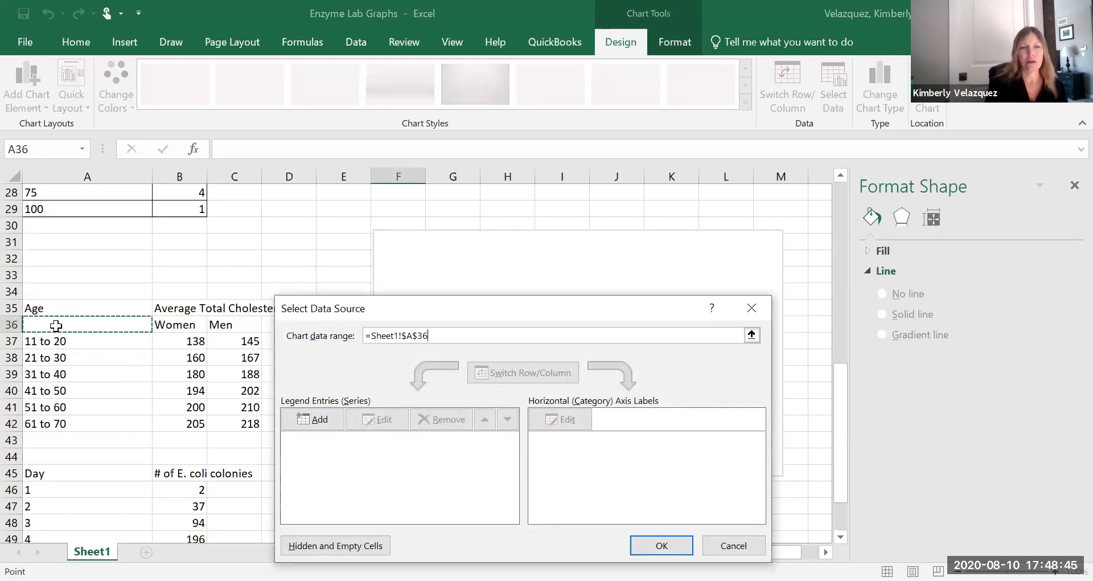
pyautogui.moveTo(56, 325); pyautogui.dragTo(245, 423)
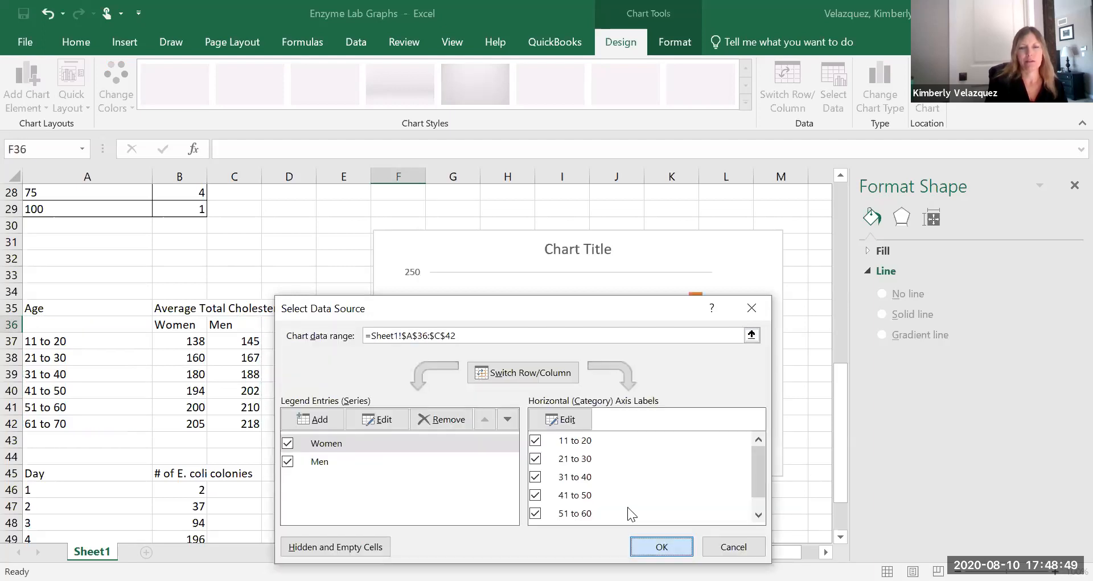
pyautogui.press('Return')
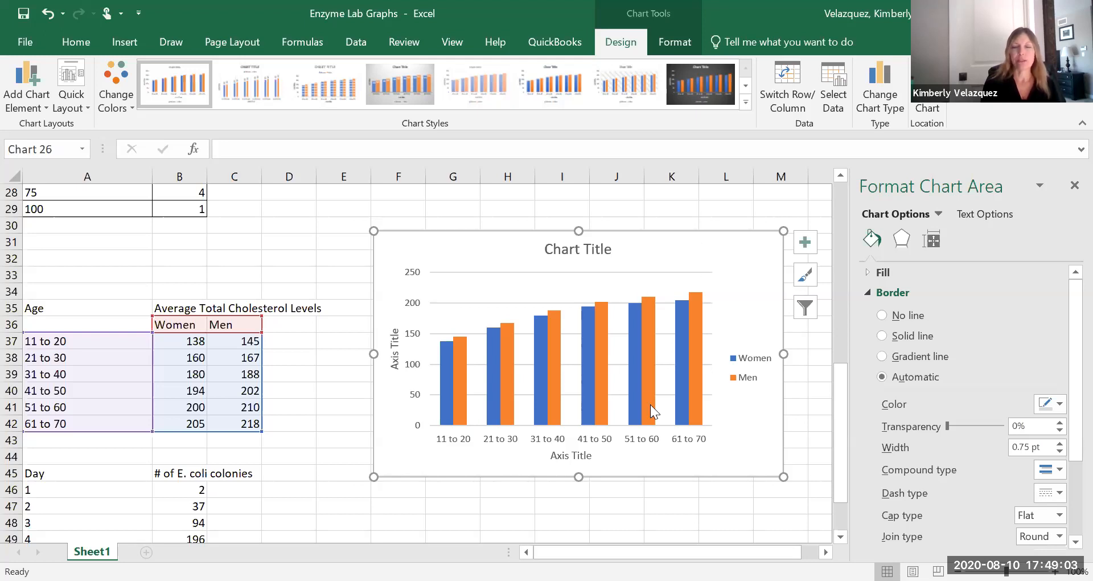
# Delete the cholesterol column chart.
pyautogui.moveTo(688, 380)
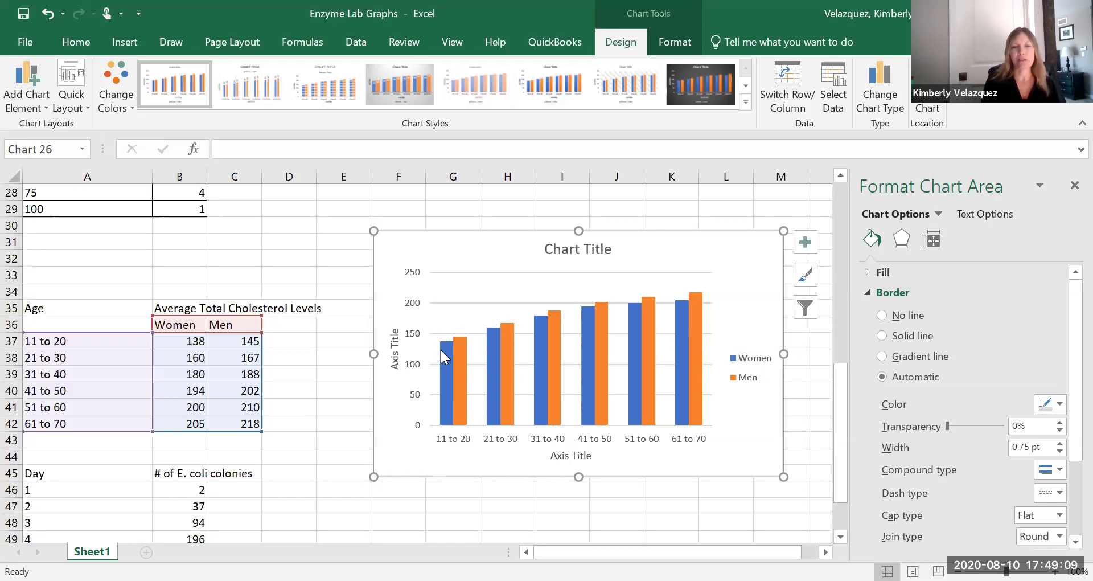
pyautogui.moveTo(443, 357)
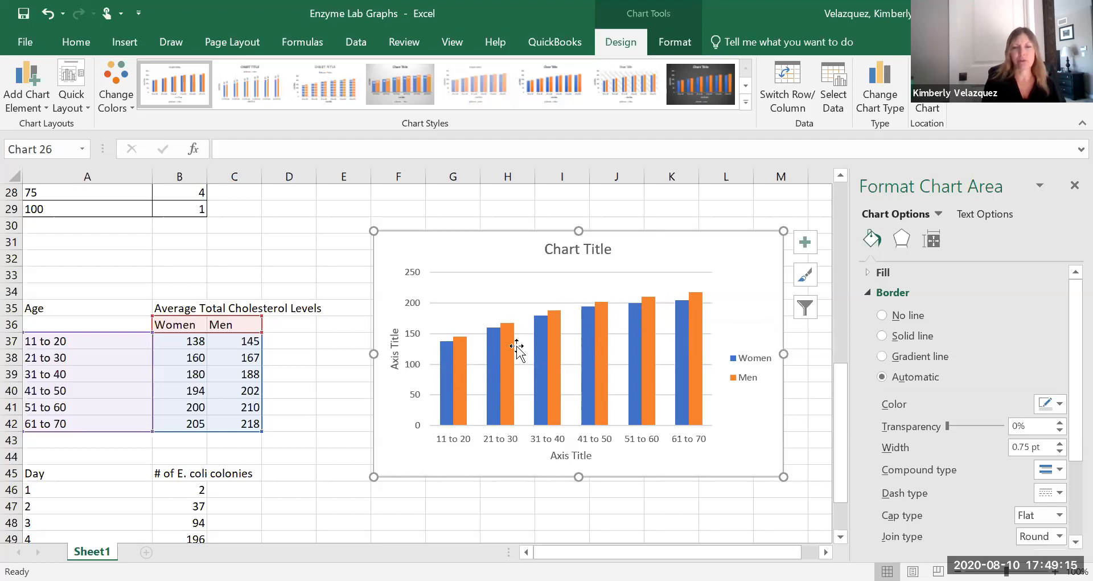
pyautogui.moveTo(514, 359)
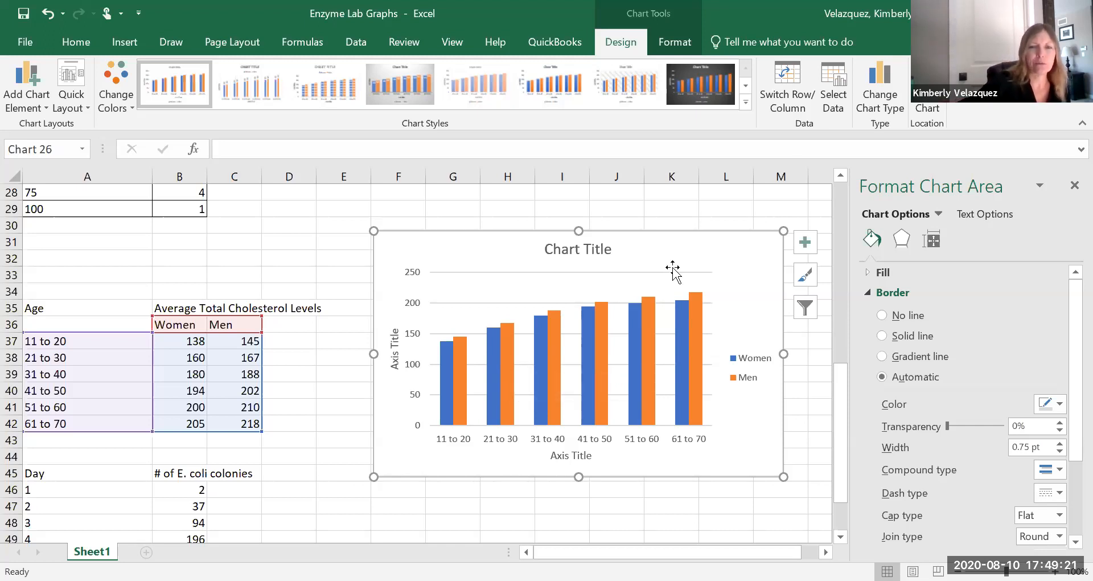
pyautogui.press('Delete')
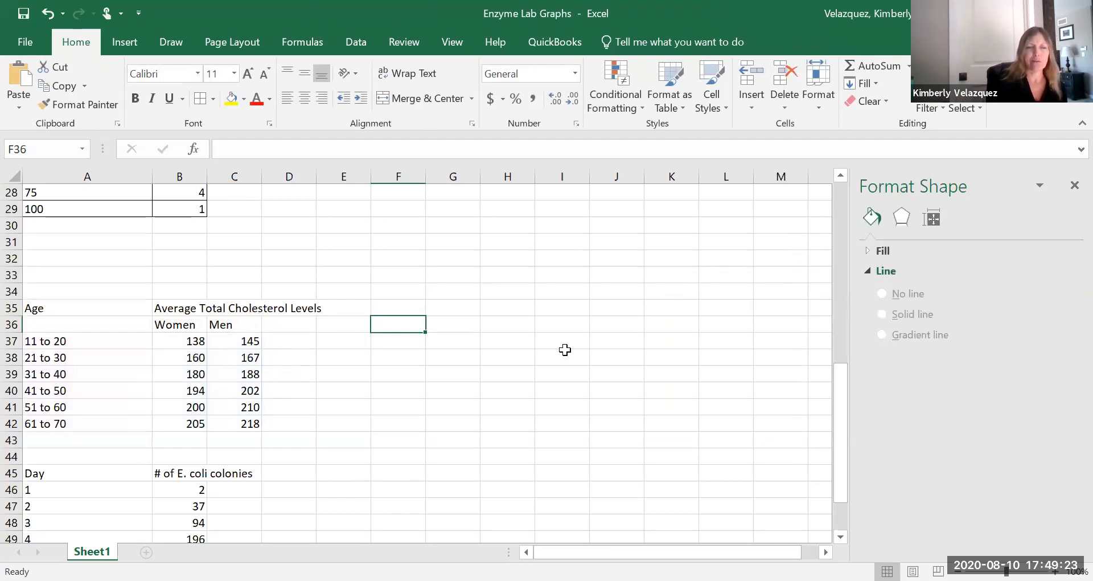
# Renumber the Day column in A46:A52 as 2, 4, 6, 8, 10, 12 and 14.
pyautogui.scroll(-4, 565, 350)
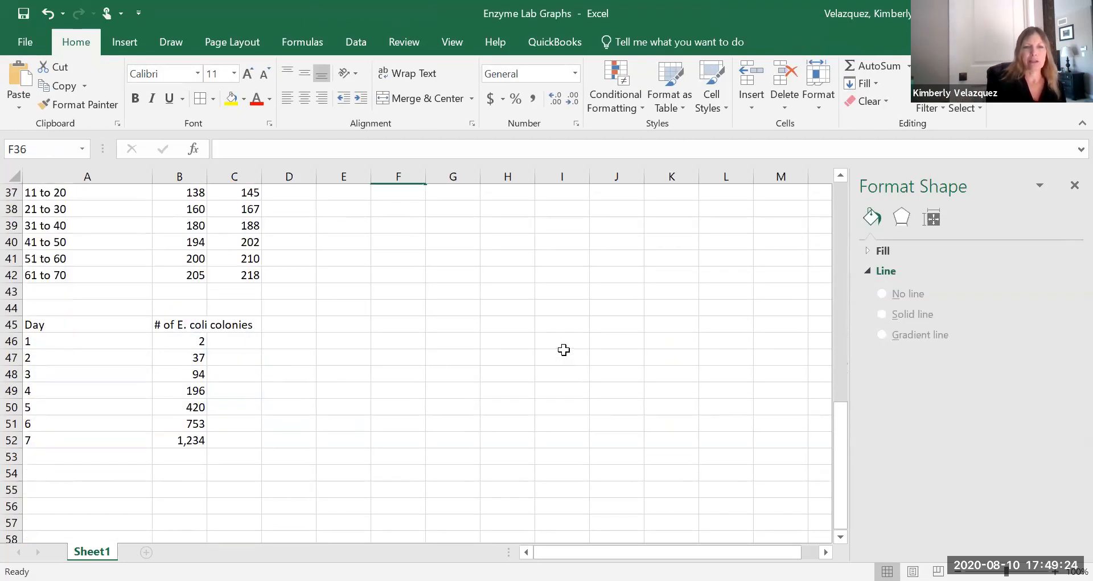
pyautogui.click(444, 277)
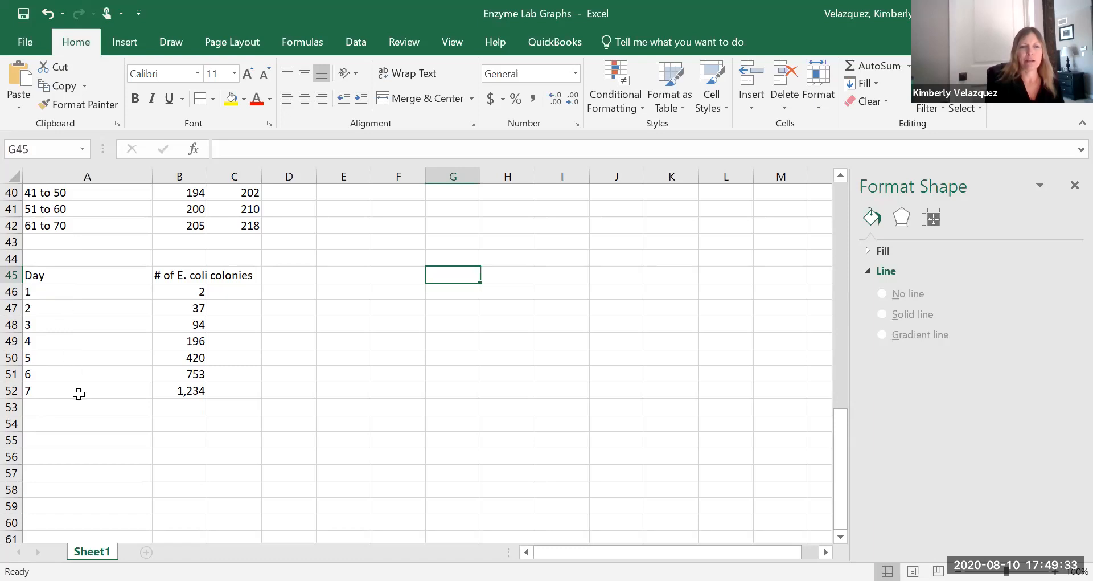
pyautogui.click(60, 294)
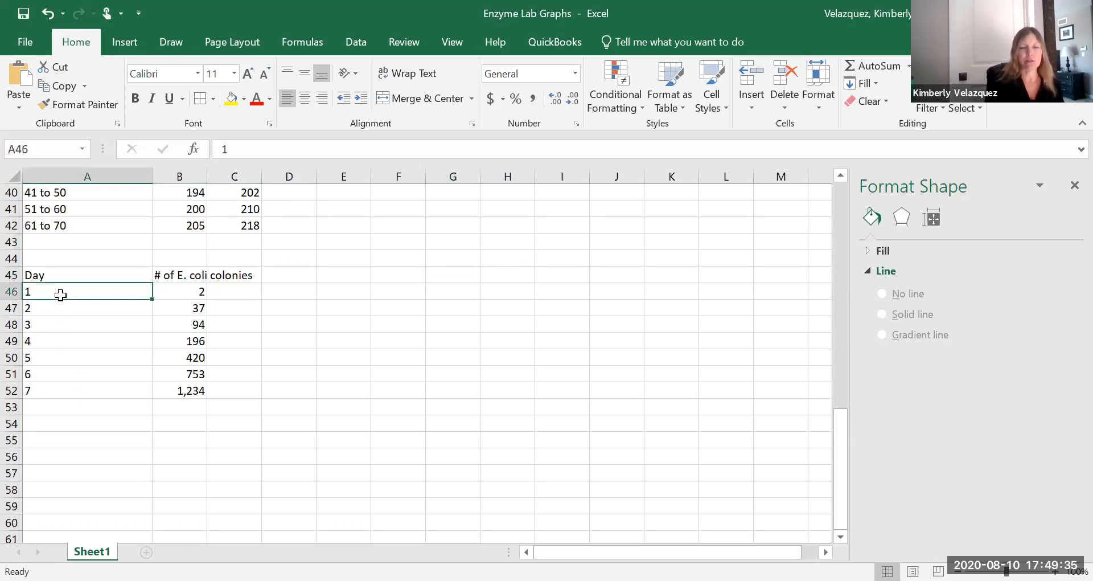
pyautogui.write('2')
pyautogui.press('Return')
pyautogui.write('4')
pyautogui.press('Return')
pyautogui.write('6')
pyautogui.press('Return')
pyautogui.write('8')
pyautogui.press('Return')
pyautogui.write('10')
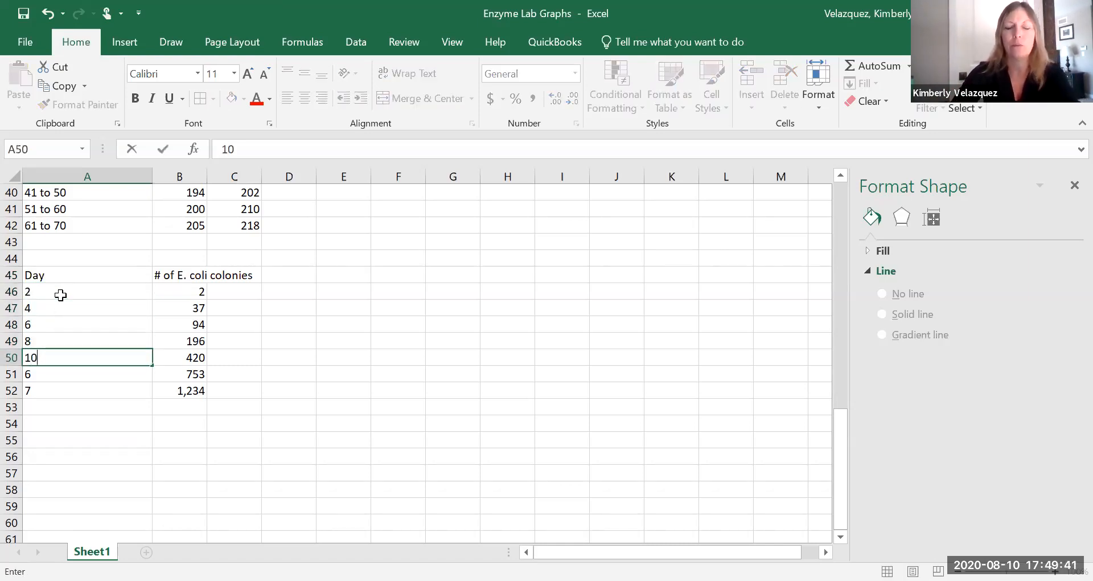
pyautogui.press('Return')
pyautogui.write('12')
pyautogui.press('Return')
pyautogui.write('14')
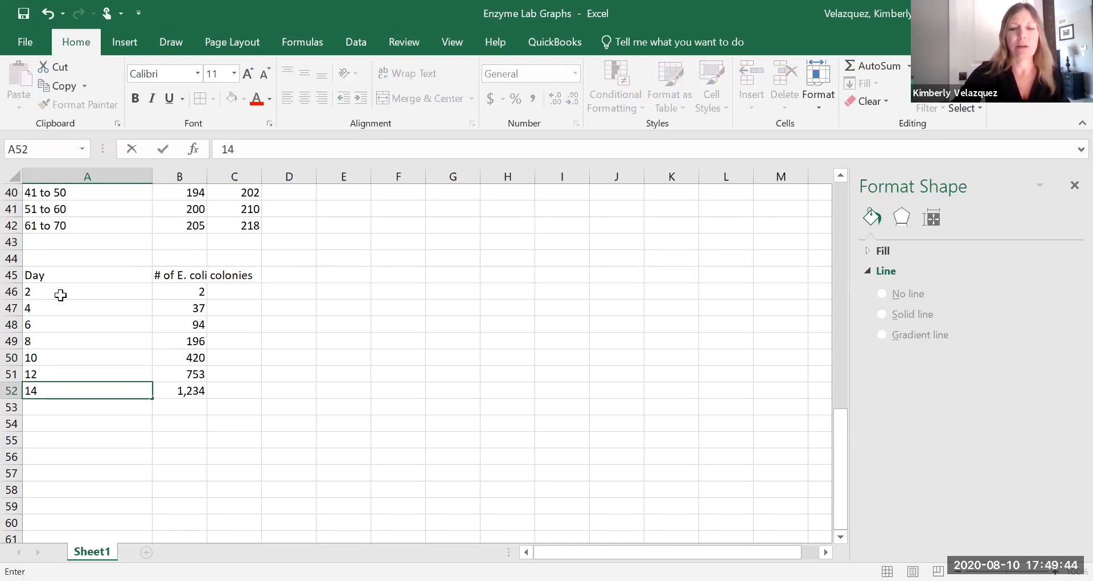
pyautogui.press('Return')
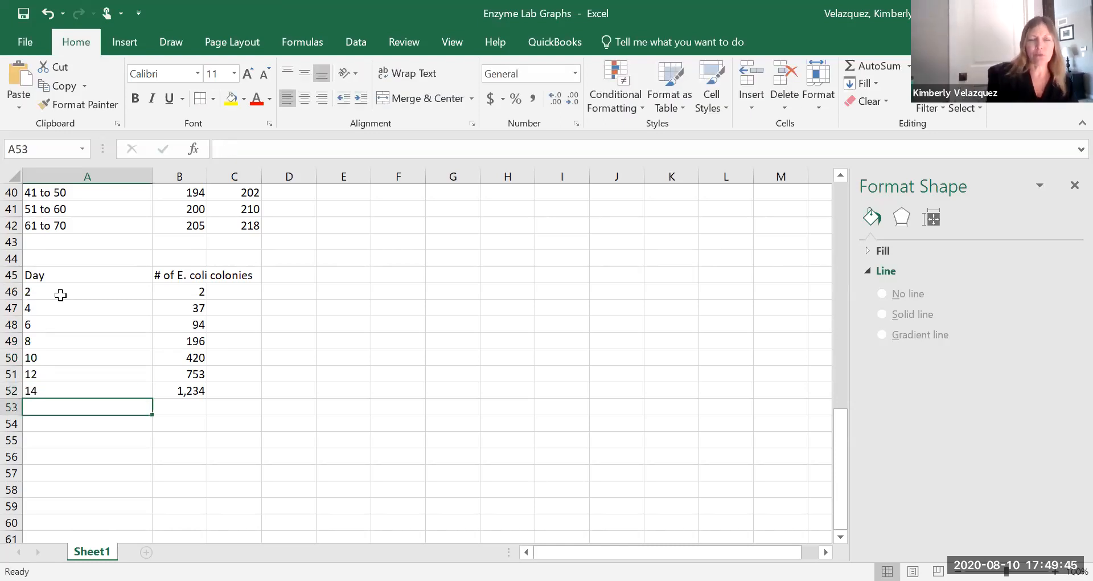
# Insert a blank line chart beside the E. coli data and apply Quick Layout 1.
pyautogui.click(395, 293)
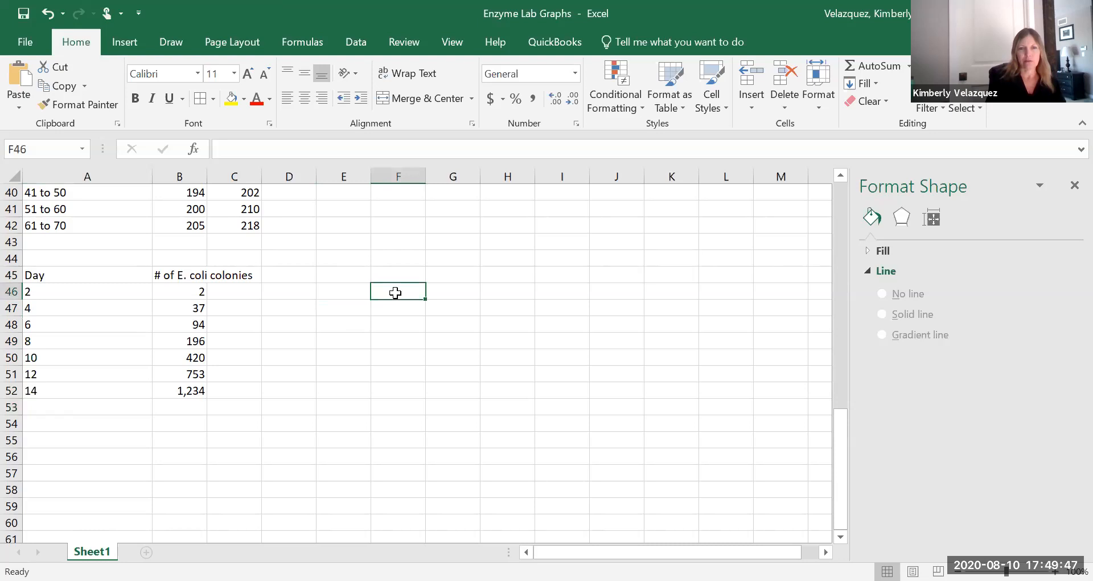
pyautogui.click(133, 45)
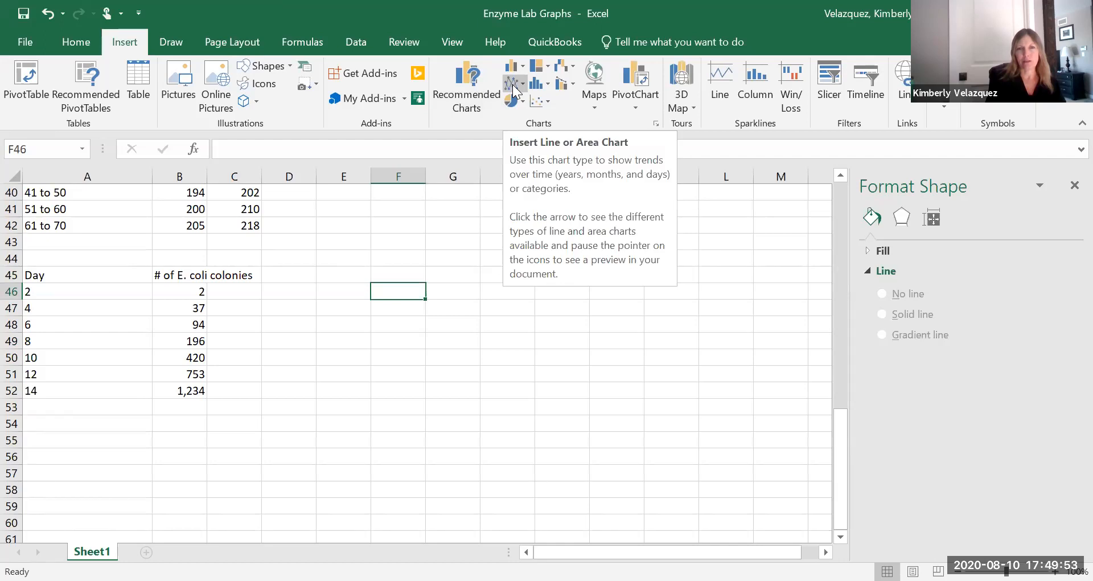
pyautogui.click(514, 83)
pyautogui.click(529, 143)
pyautogui.moveTo(409, 351); pyautogui.dragTo(550, 355)
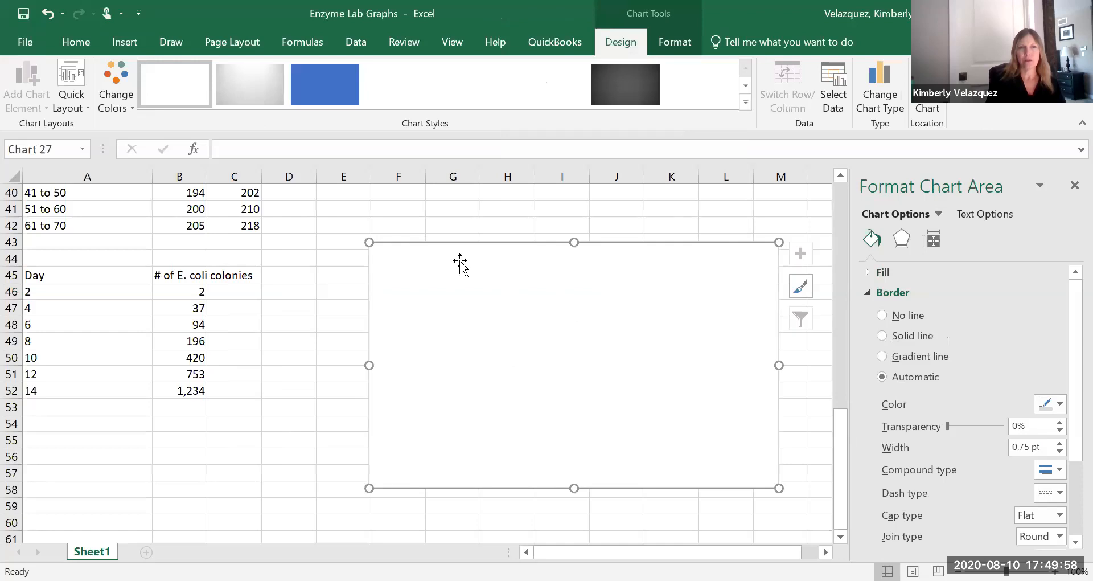
pyautogui.click(73, 86)
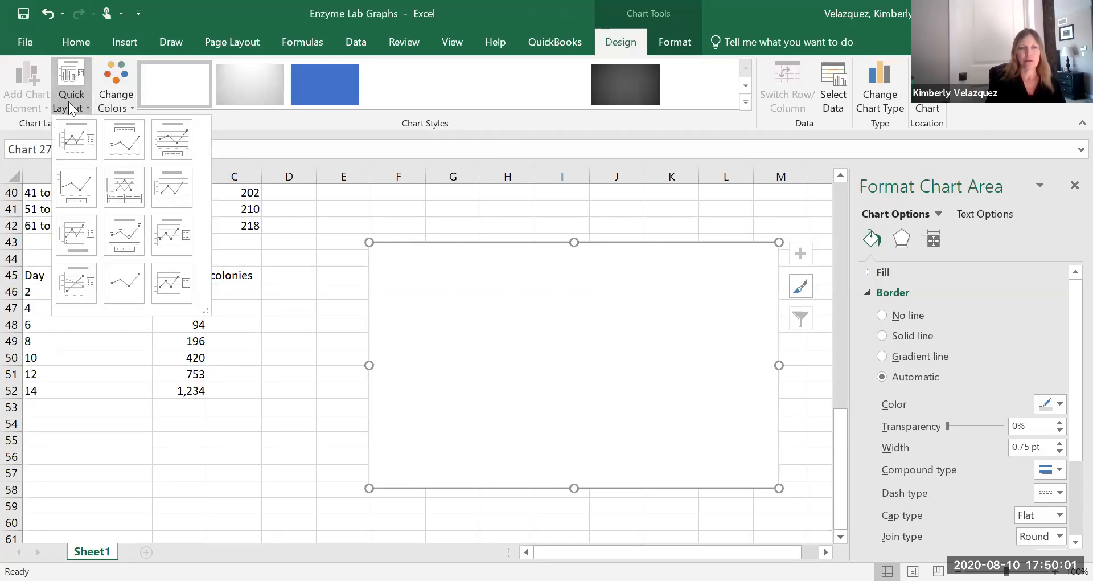
pyautogui.click(77, 149)
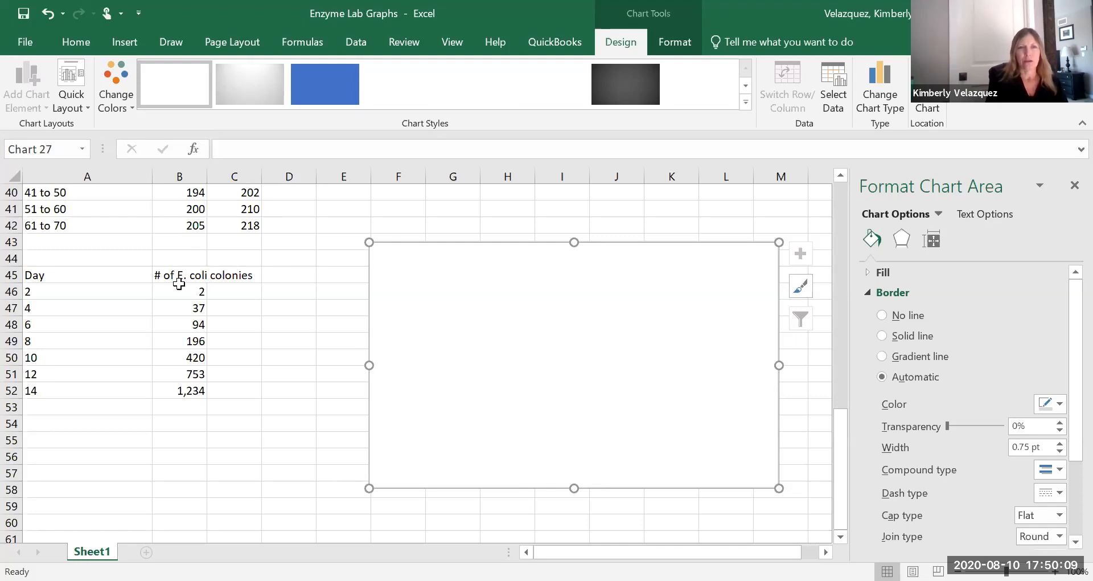
# Set the line chart's data range to B46:B52 and its horizontal axis labels to the Day values in A46:A52.
pyautogui.click(831, 76)
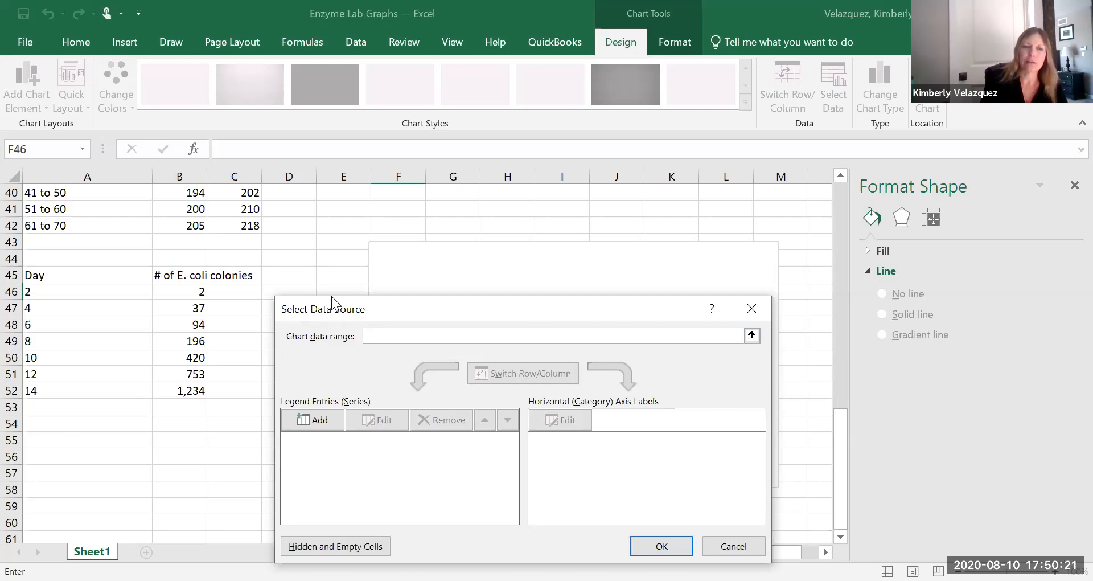
pyautogui.click(171, 294)
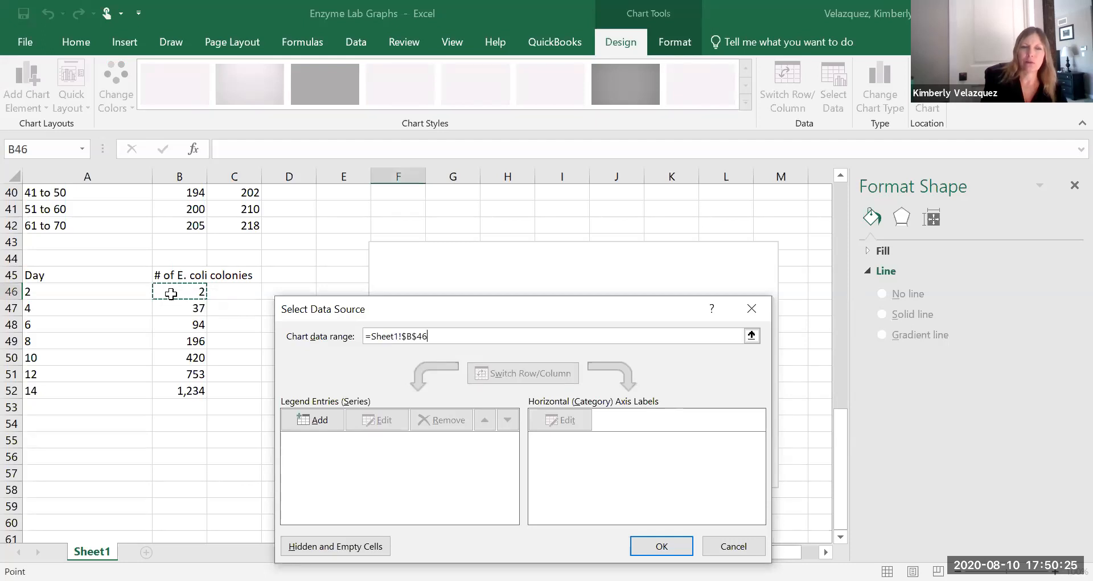
pyautogui.keyDown('shift'); pyautogui.click(177, 390); pyautogui.keyUp('shift')
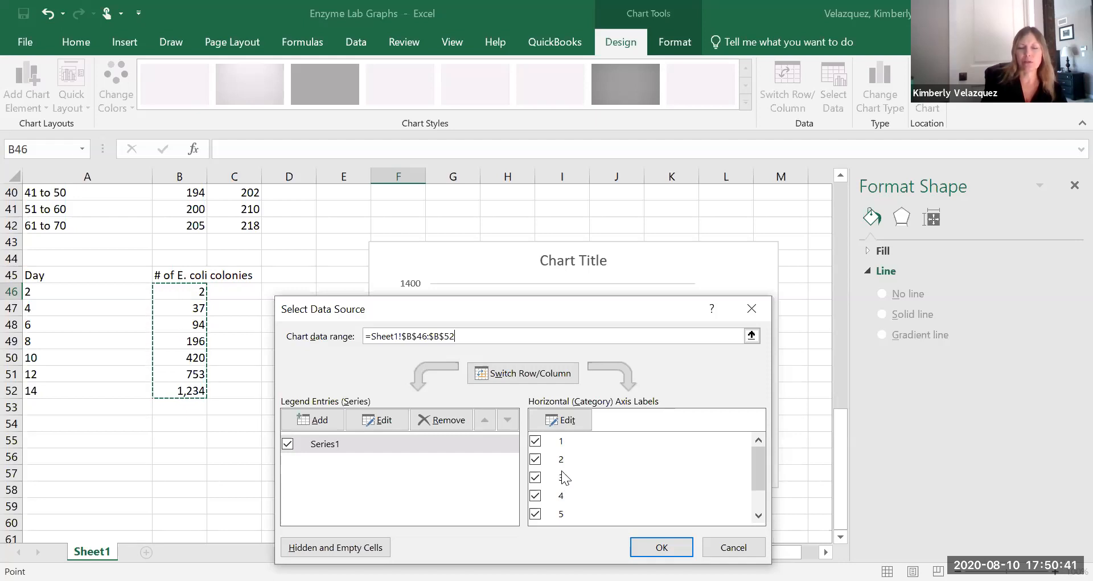
pyautogui.click(571, 421)
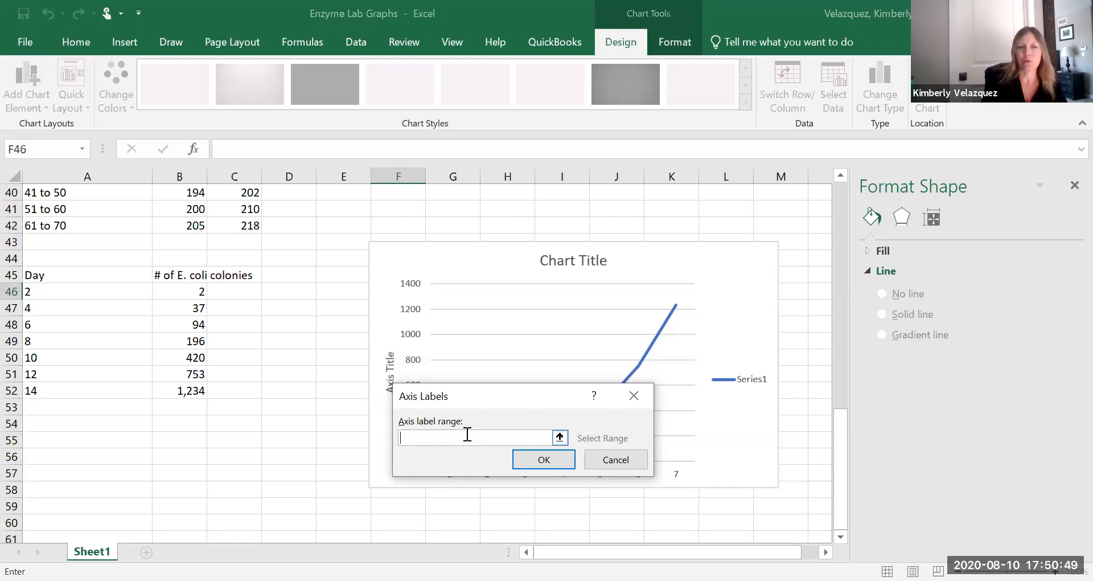
pyautogui.click(53, 293)
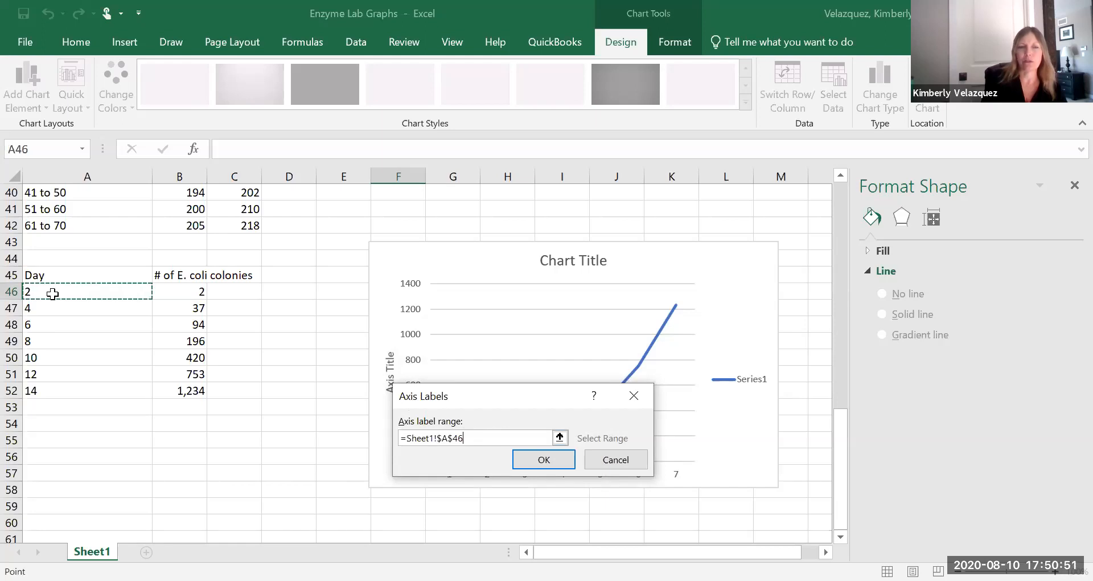
pyautogui.moveTo(52, 293); pyautogui.dragTo(59, 389)
pyautogui.click(550, 461)
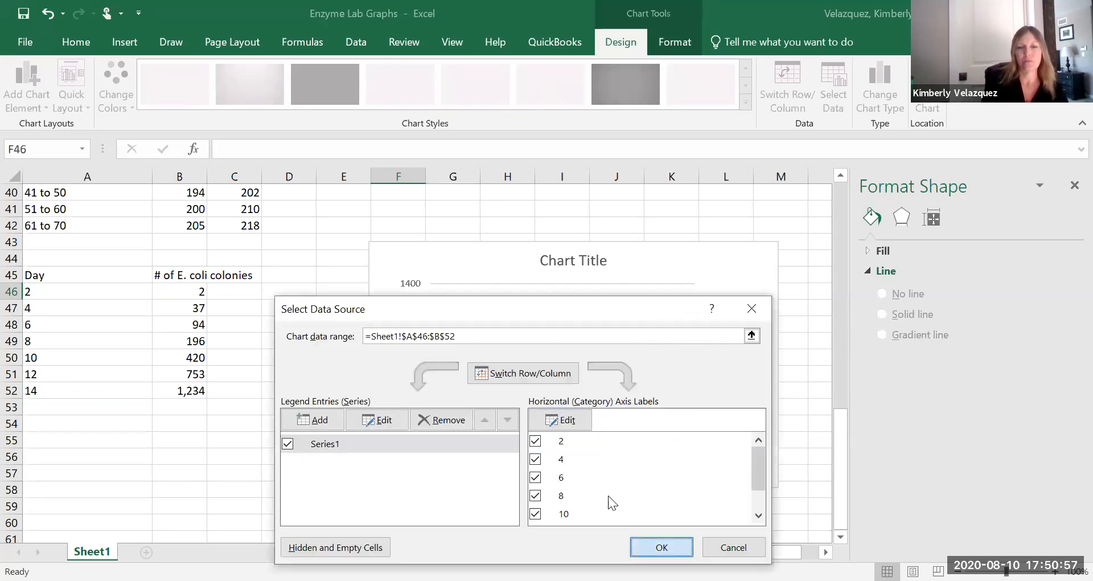
pyautogui.press('Return')
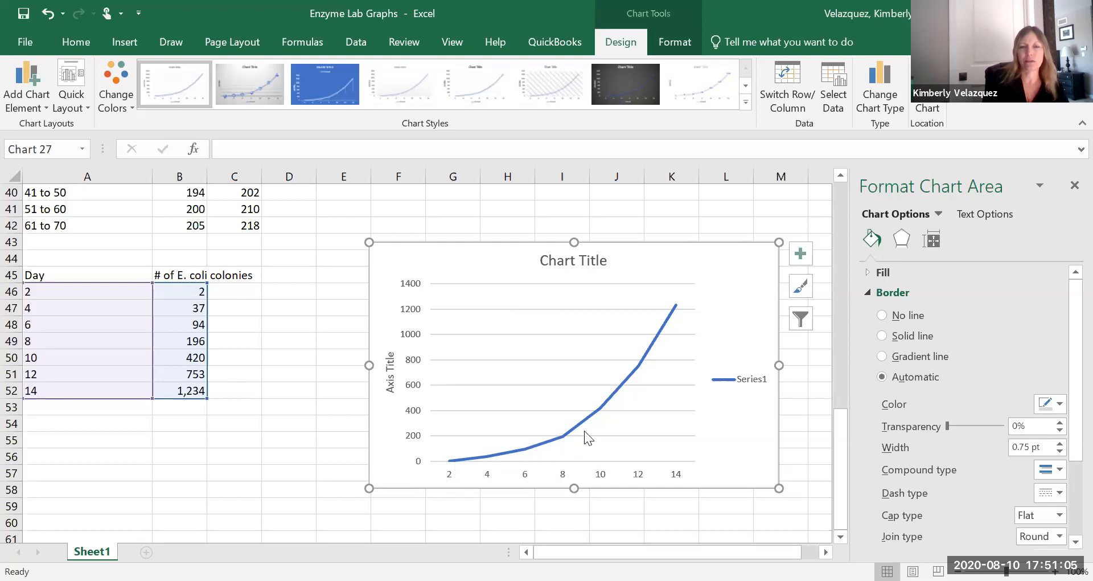
pyautogui.click(733, 379)
pyautogui.click(740, 377)
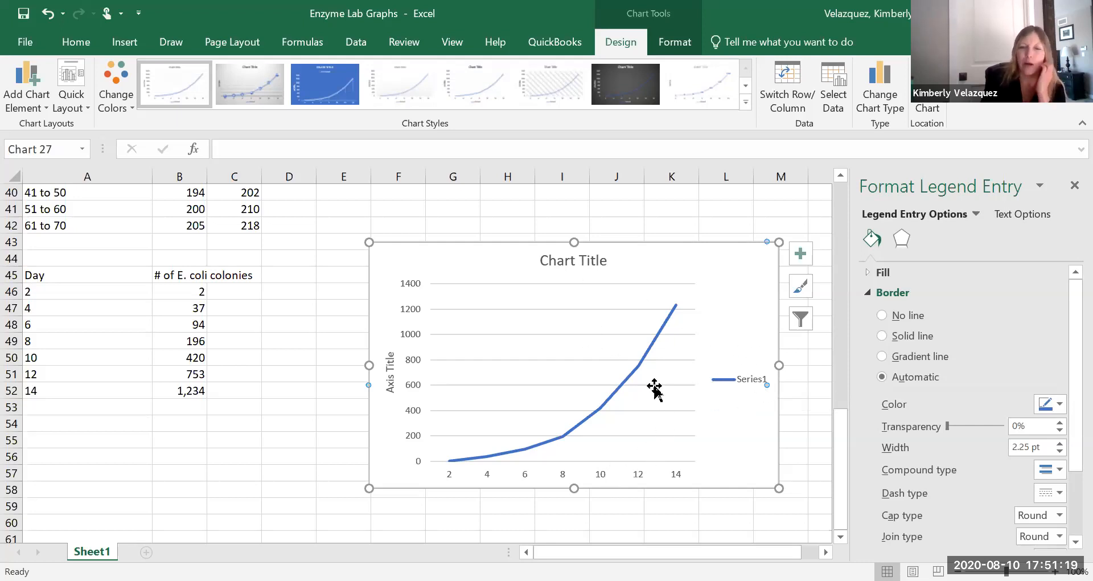
pyautogui.click(801, 254)
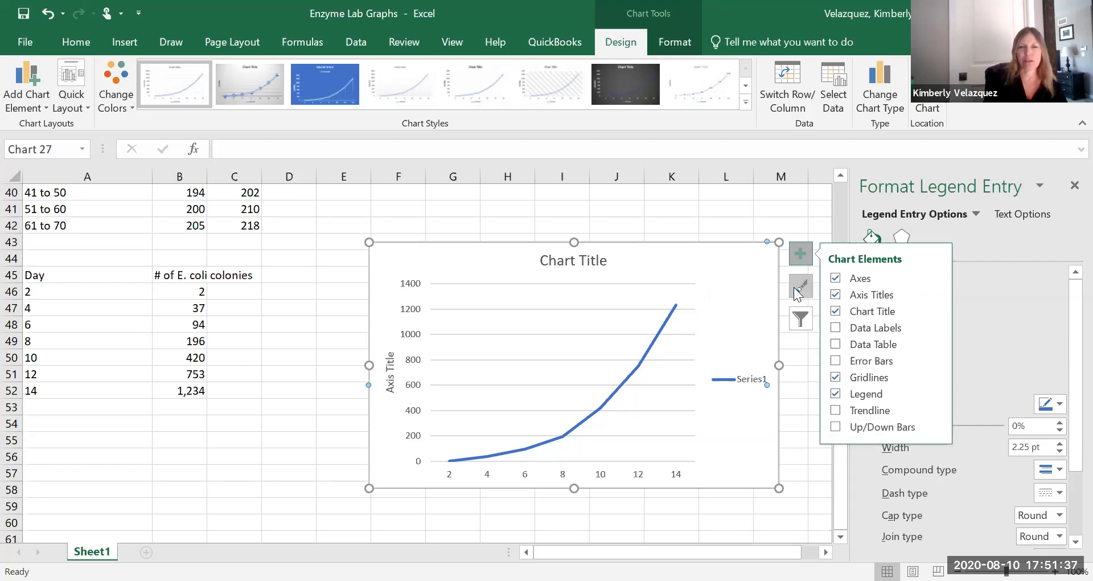
pyautogui.click(654, 260)
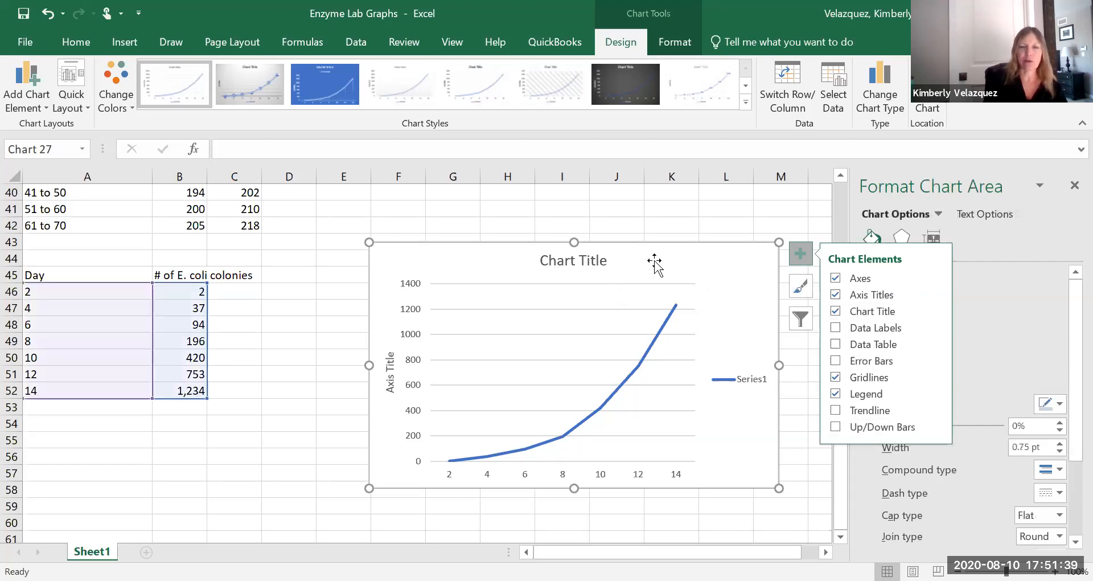
pyautogui.scroll(6, 656, 293)
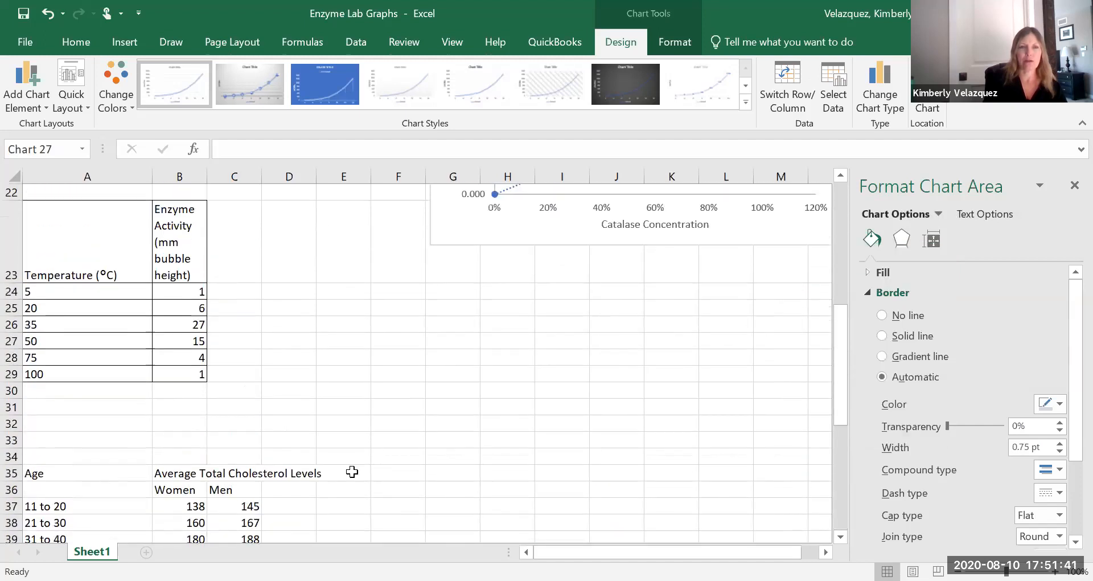
pyautogui.scroll(-2, 166, 442)
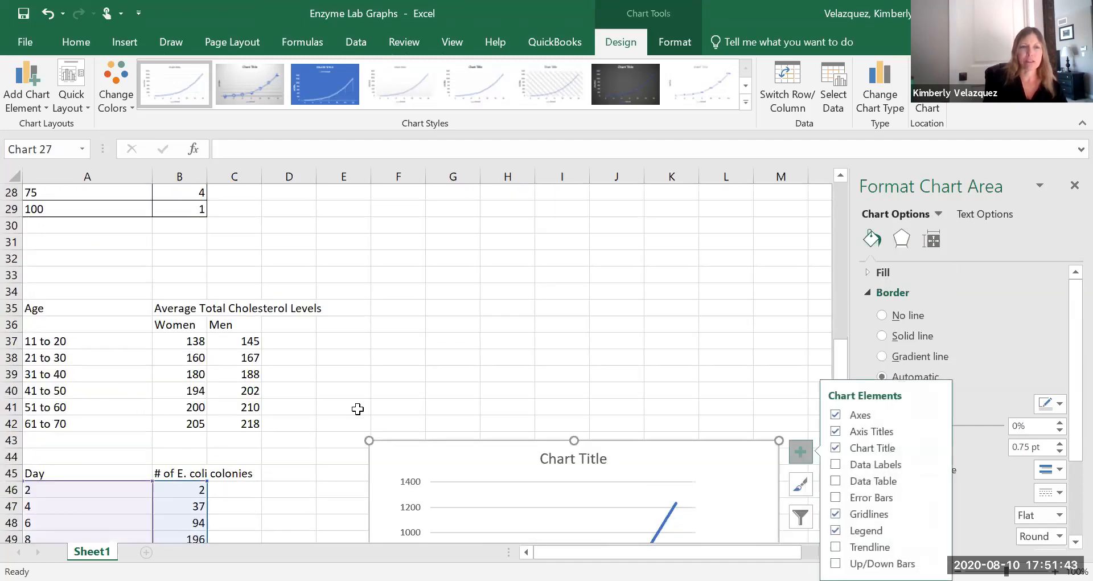
pyautogui.scroll(7, 357, 409)
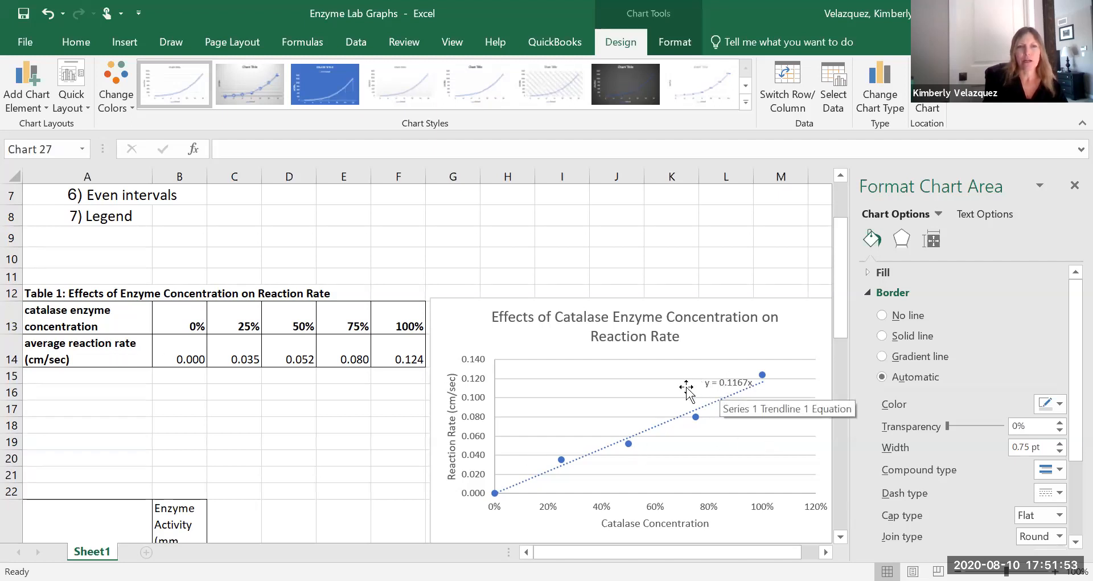
# Remove all borders from cells A21:D30 around the temperature table.
pyautogui.click(351, 409)
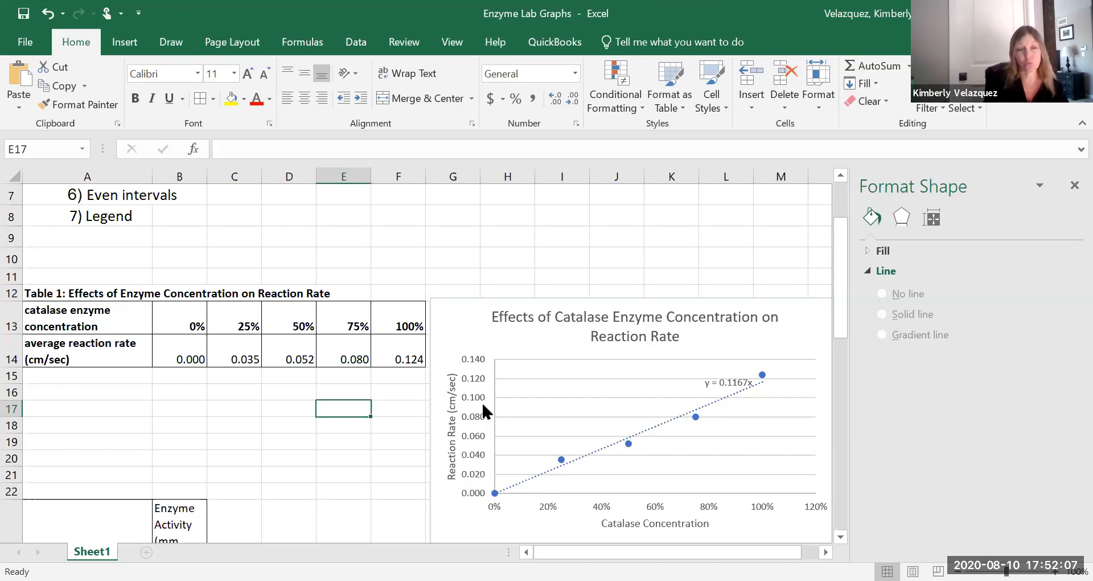
pyautogui.scroll(-3, 361, 432)
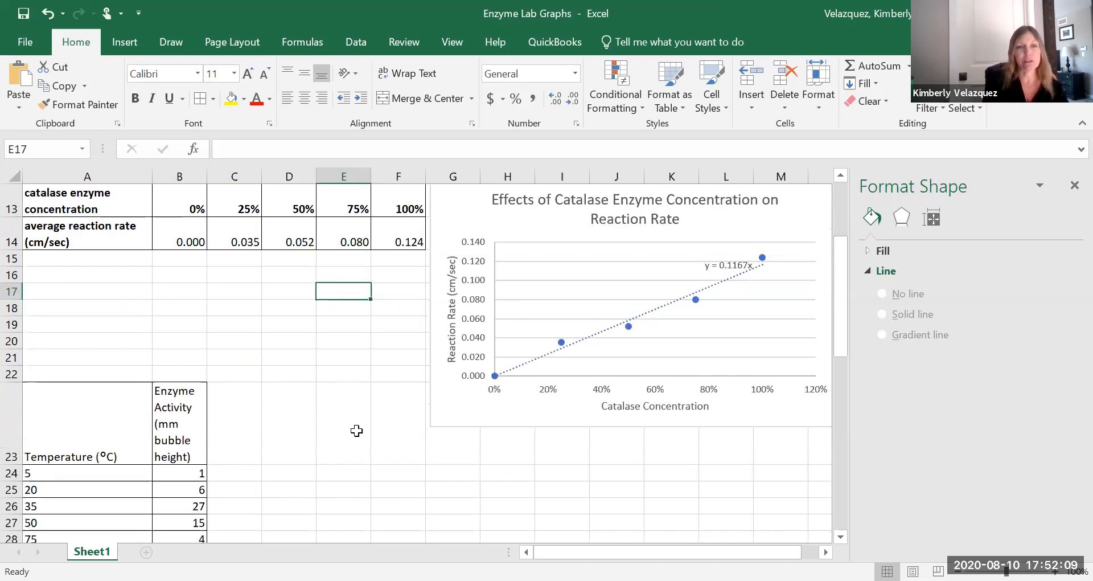
pyautogui.moveTo(127, 276); pyautogui.dragTo(278, 490)
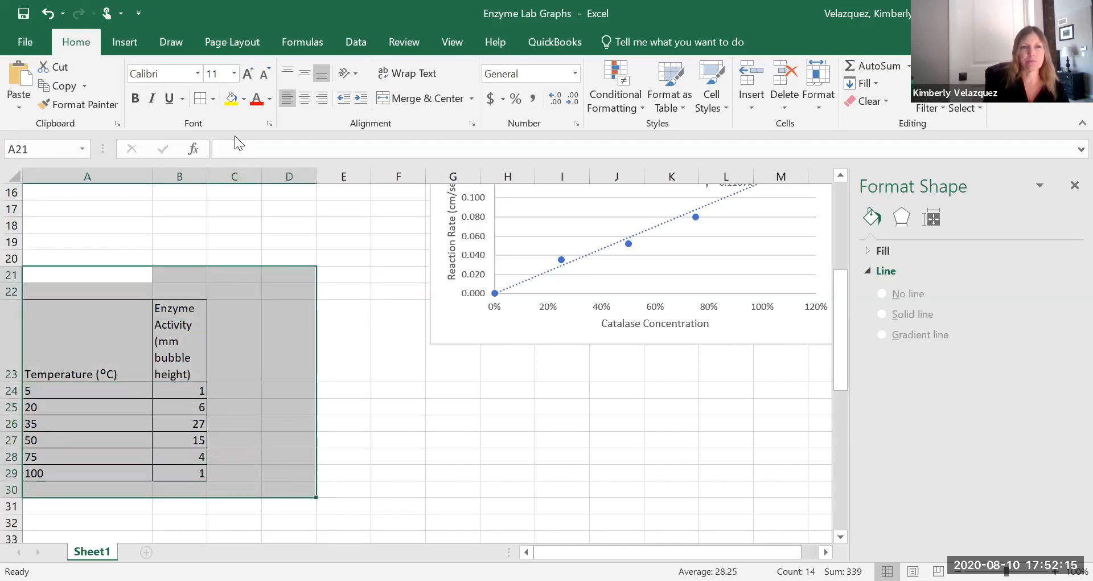
pyautogui.click(214, 100)
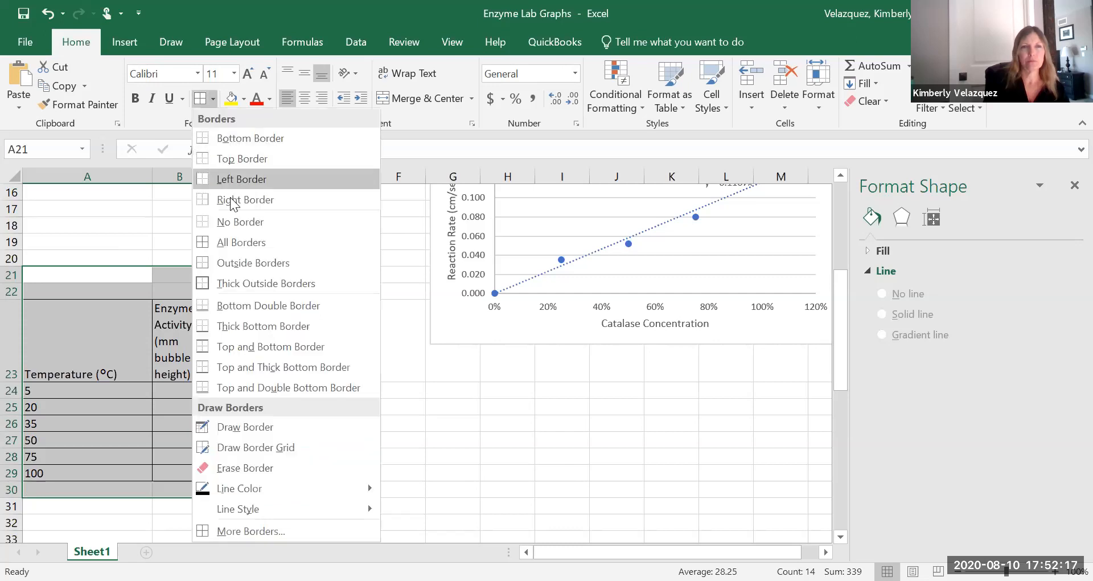
pyautogui.click(234, 223)
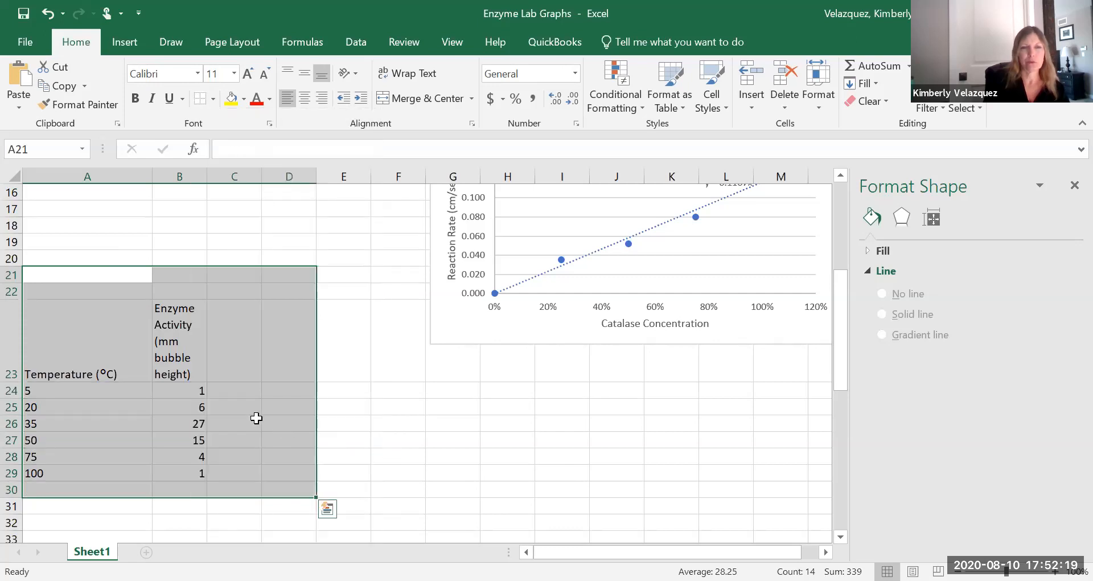
# Turn off text wrapping for the temperature table's header row 23.
pyautogui.click(12, 352)
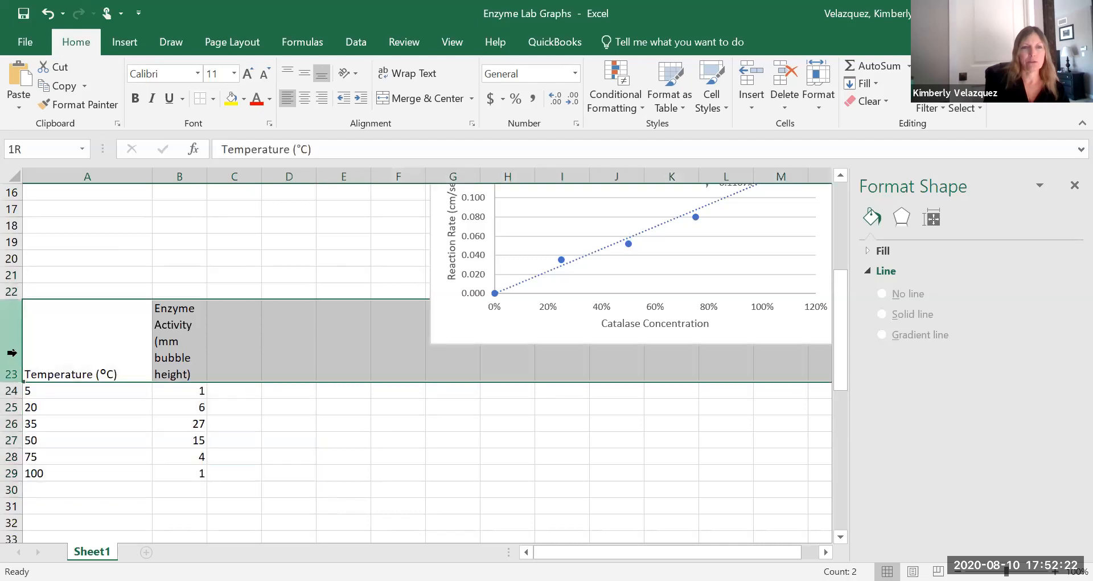
pyautogui.rightClick(64, 286)
pyautogui.click(64, 281)
pyautogui.click(34, 262)
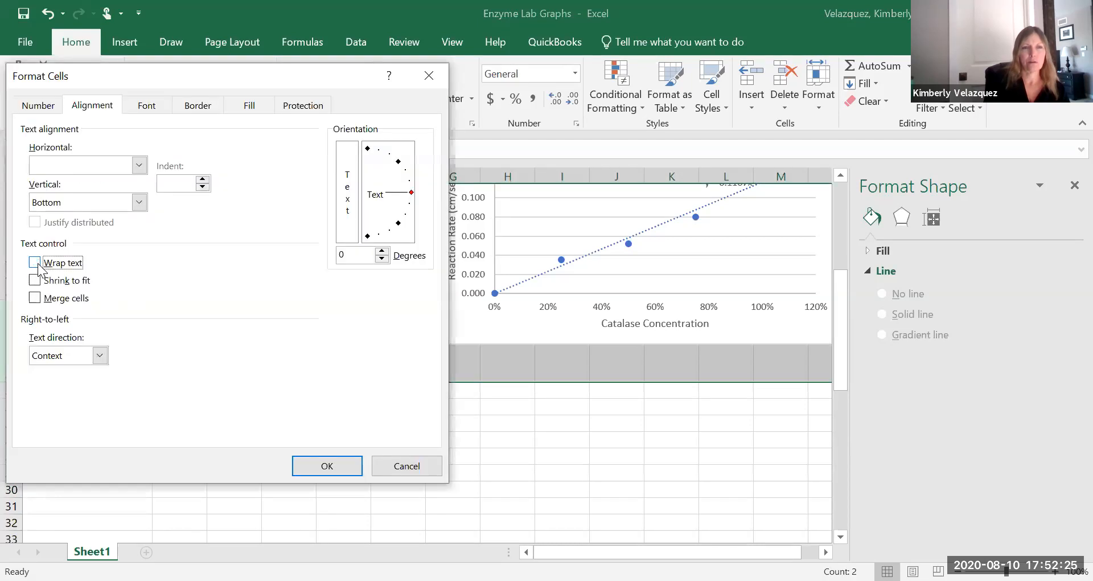
pyautogui.click(326, 465)
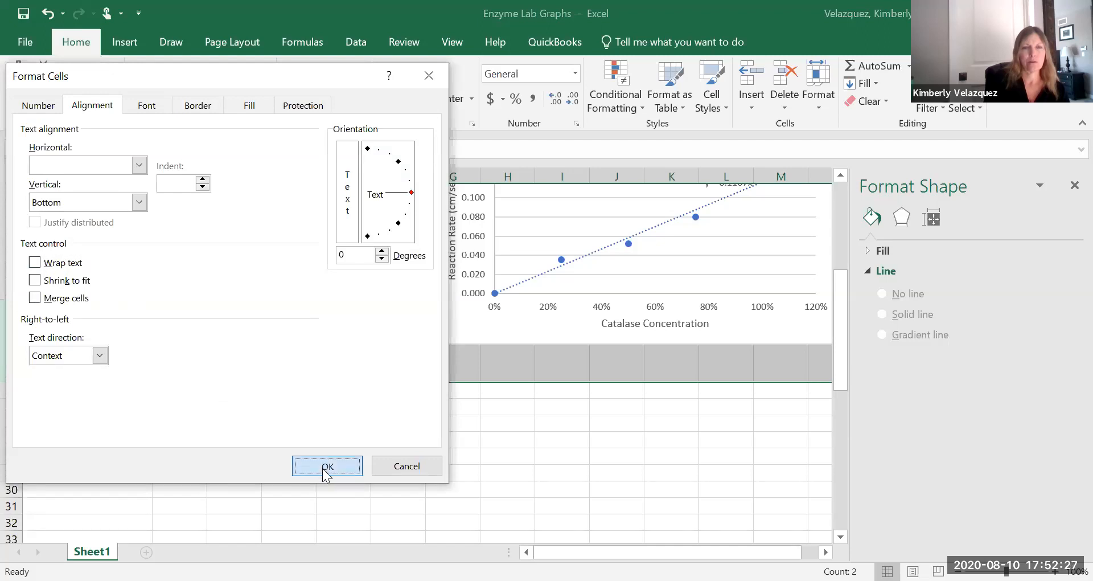
pyautogui.click(308, 421)
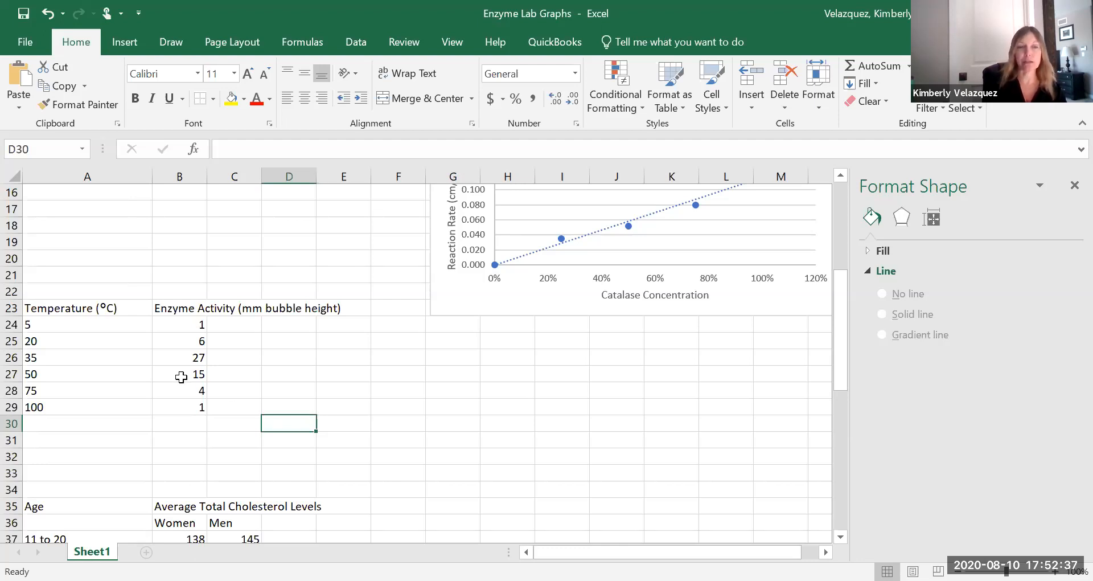
# Apply all borders to the temperature table in A23:B29.
pyautogui.click(54, 308)
pyautogui.moveTo(54, 308); pyautogui.dragTo(207, 413)
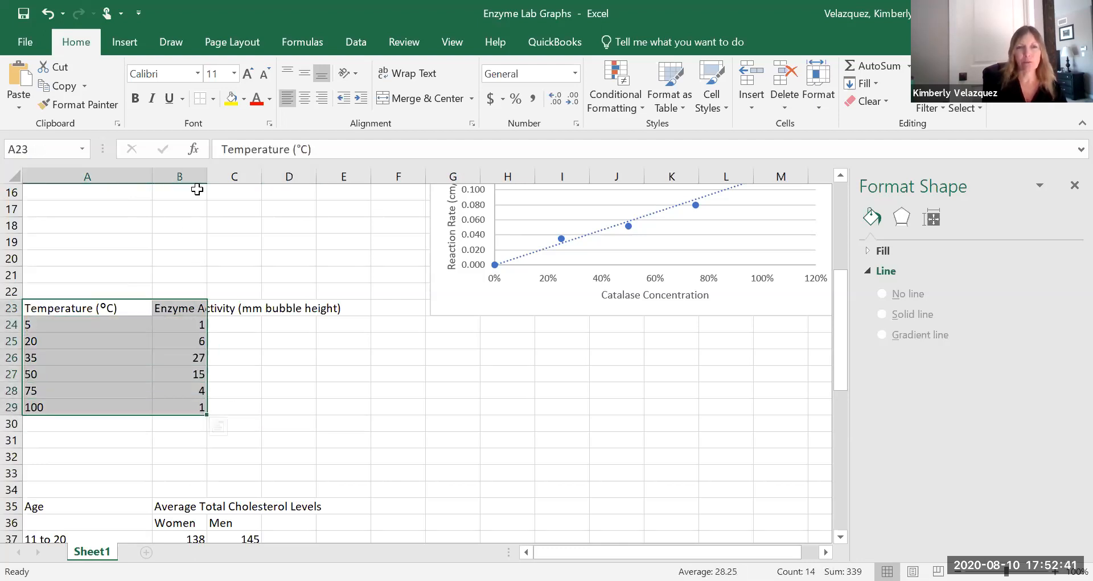
pyautogui.click(212, 100)
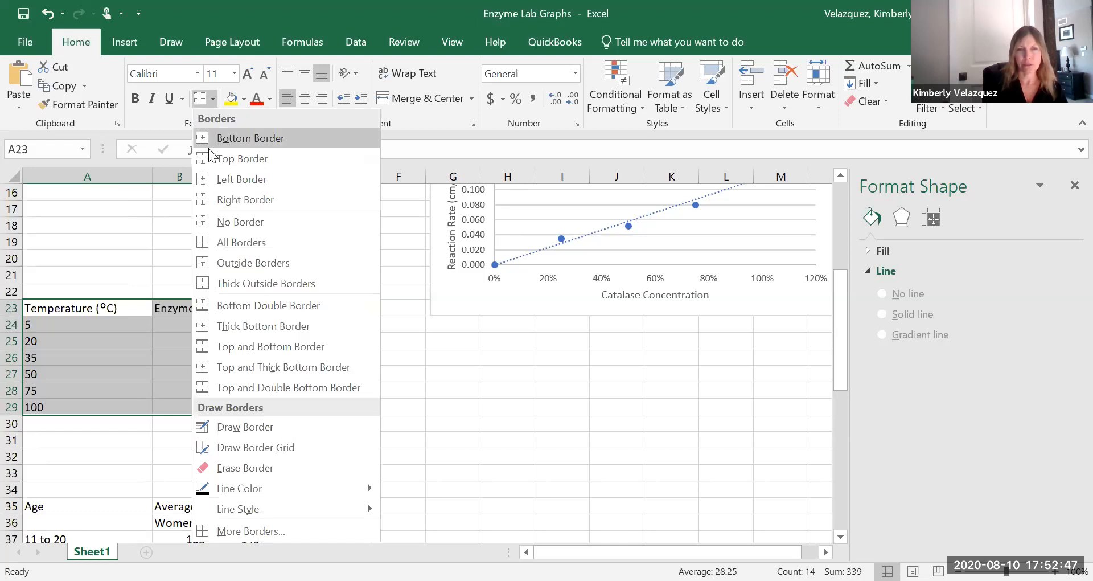
pyautogui.click(218, 243)
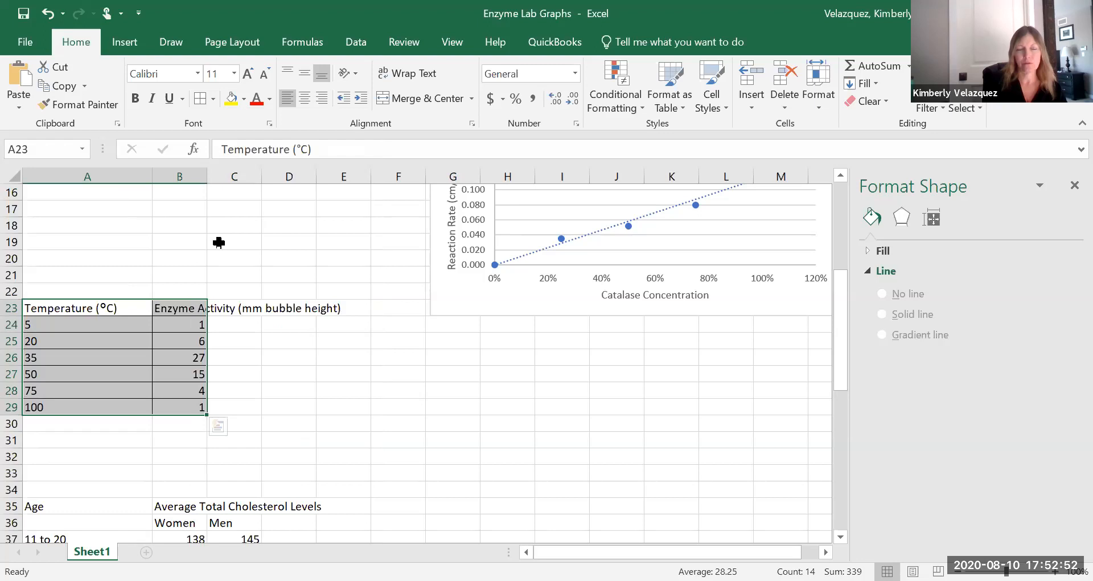
# Turn on text wrapping for the header cells A23:B23.
pyautogui.click(174, 307)
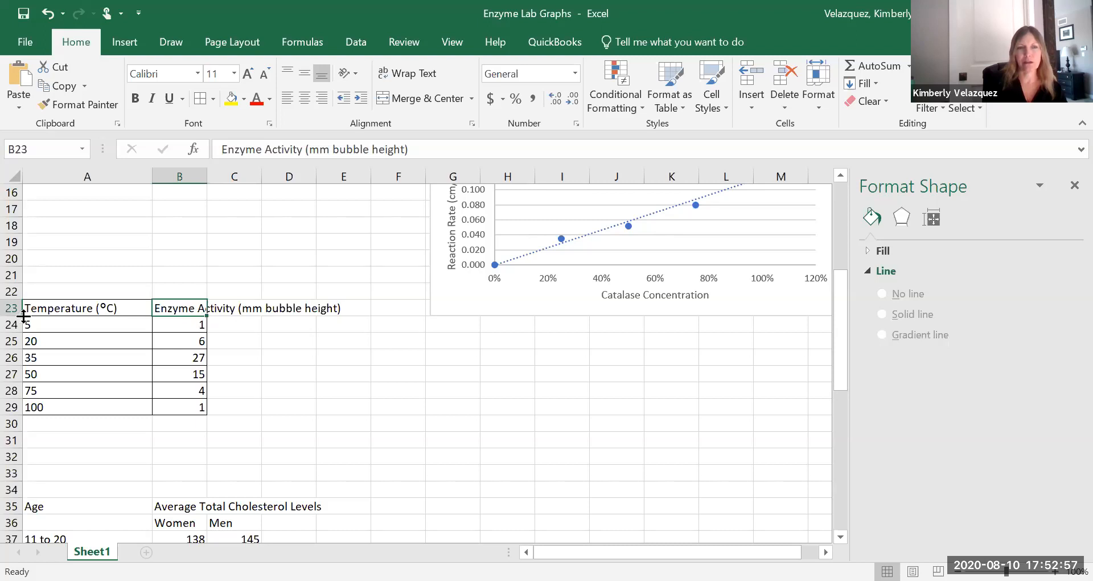
pyautogui.moveTo(51, 308); pyautogui.dragTo(188, 307)
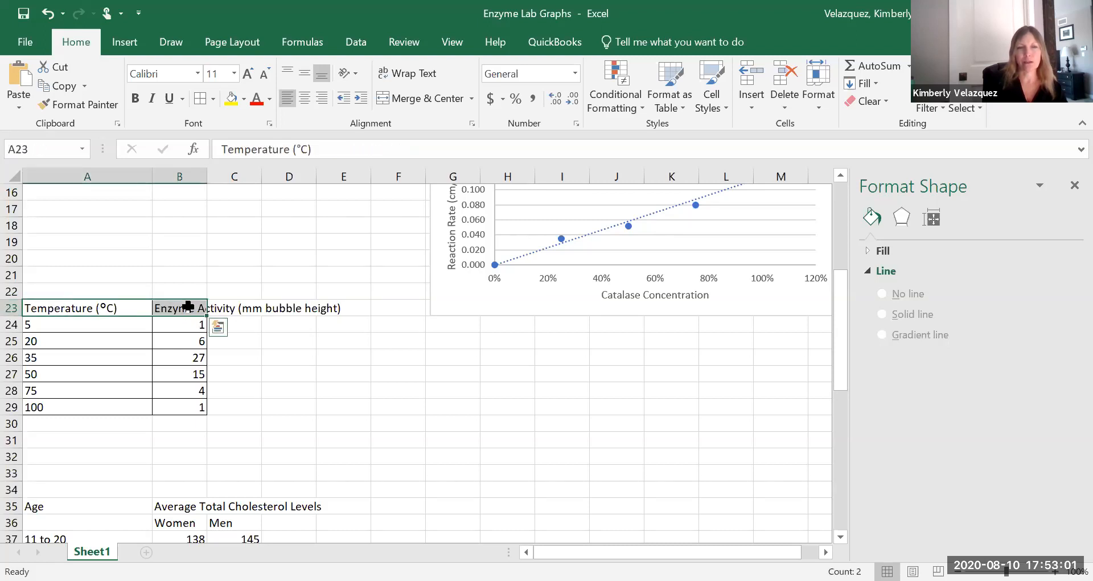
pyautogui.rightClick(190, 308)
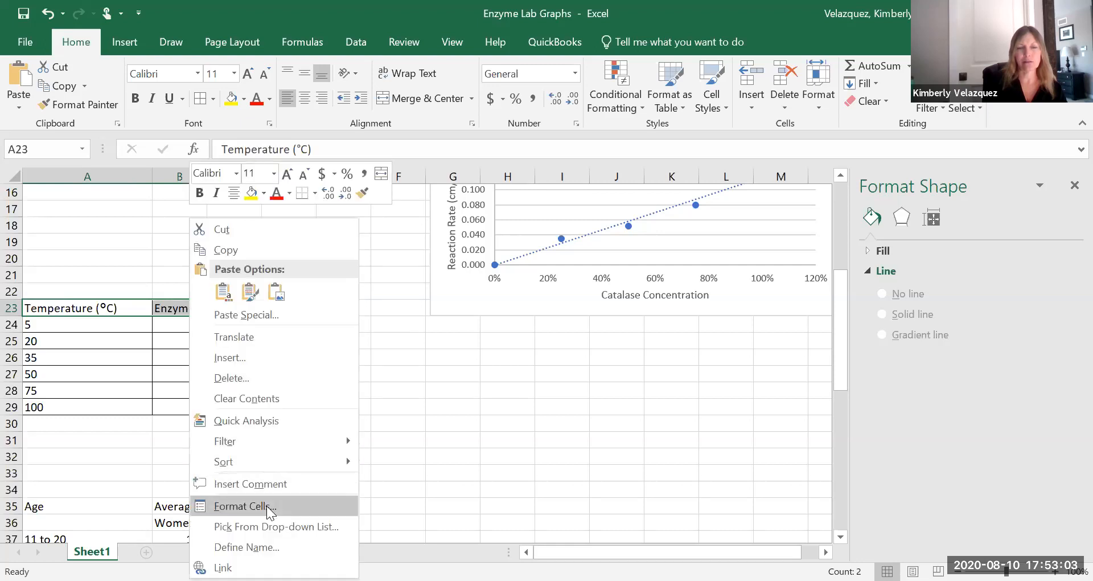
pyautogui.click(268, 506)
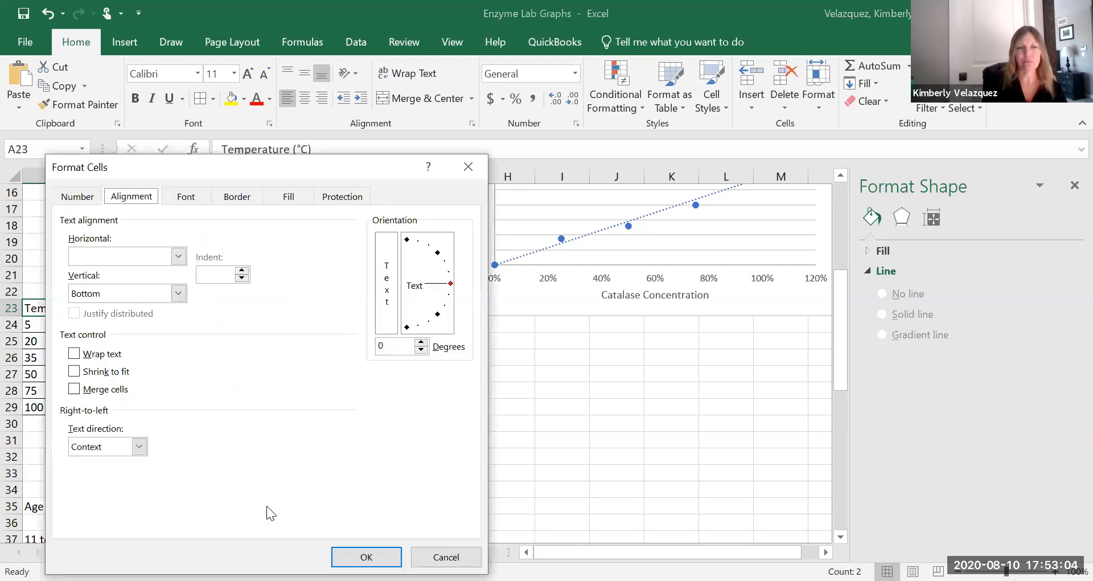
pyautogui.click(74, 353)
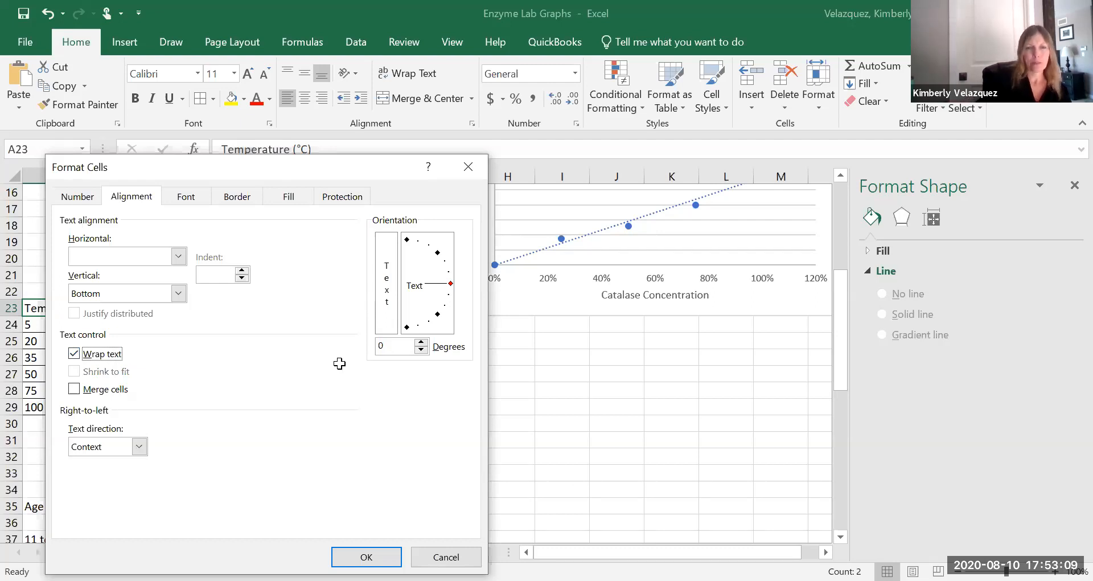
pyautogui.press('Return')
pyautogui.click(339, 391)
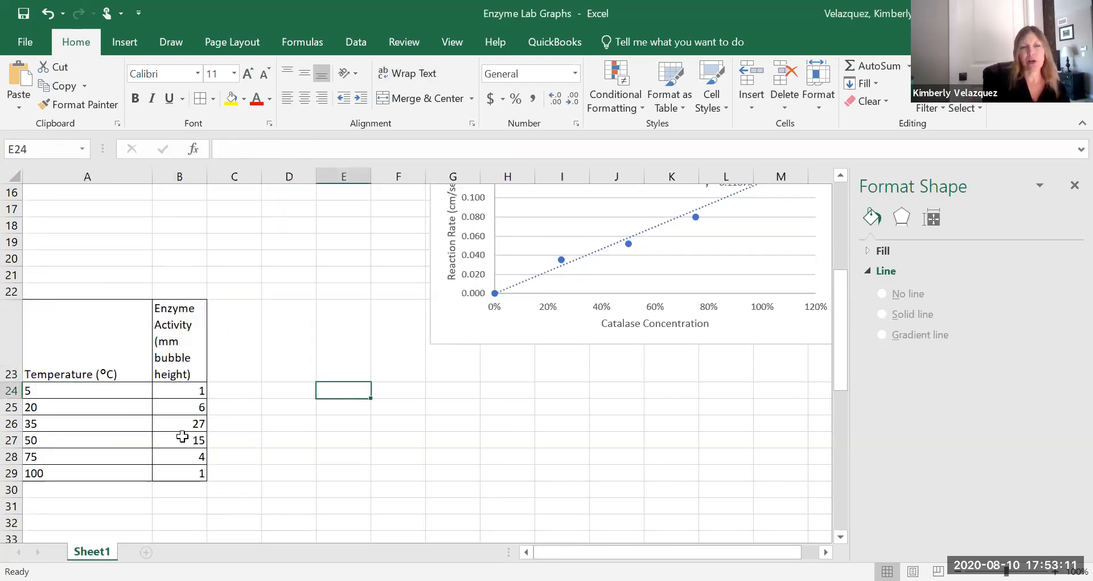
# Copy the catalase concentration table in A12:F14.
pyautogui.scroll(3, 300, 422)
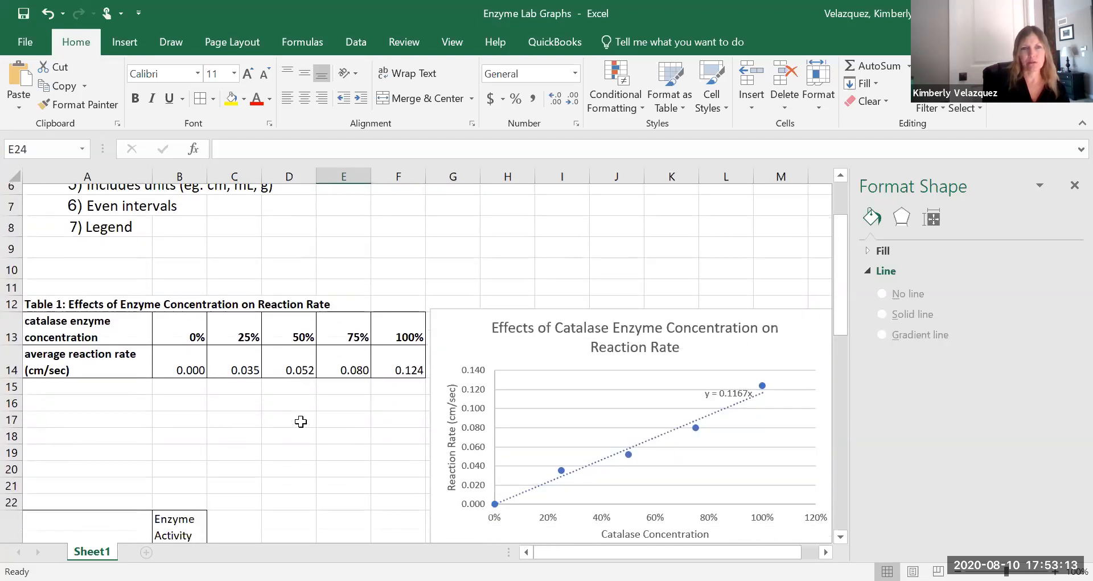
pyautogui.click(48, 287)
pyautogui.moveTo(49, 287); pyautogui.dragTo(408, 349)
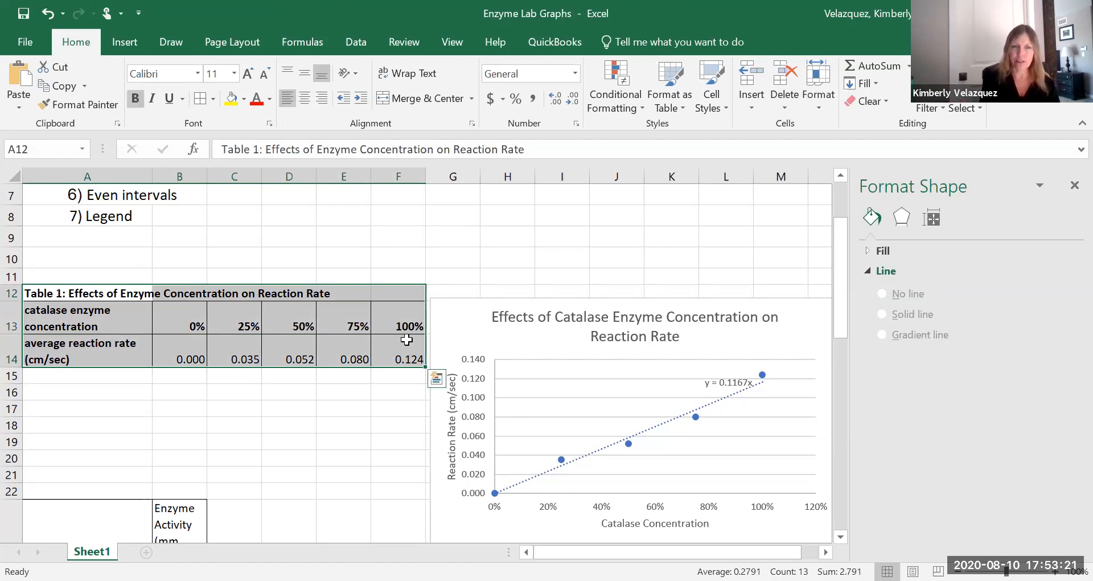
pyautogui.hotkey('ctrl', 'c')
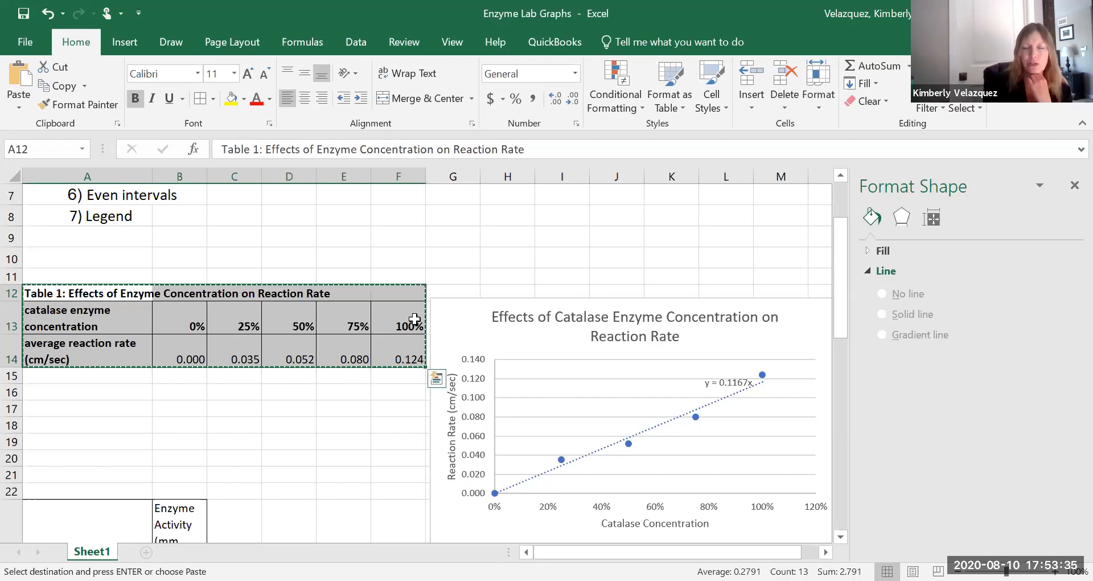
pyautogui.click(450, 320)
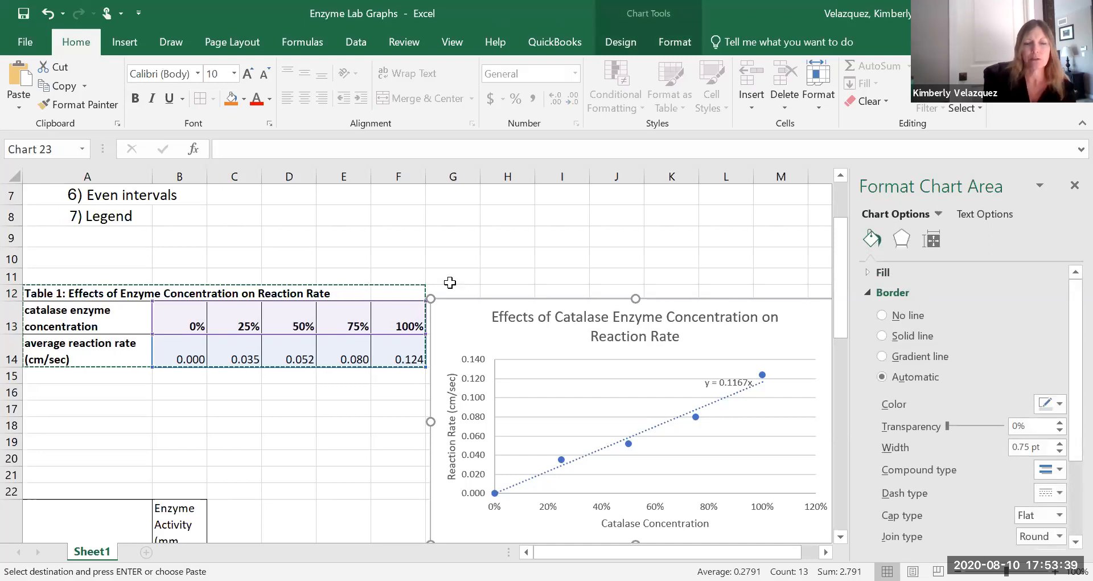
pyautogui.press('Escape')
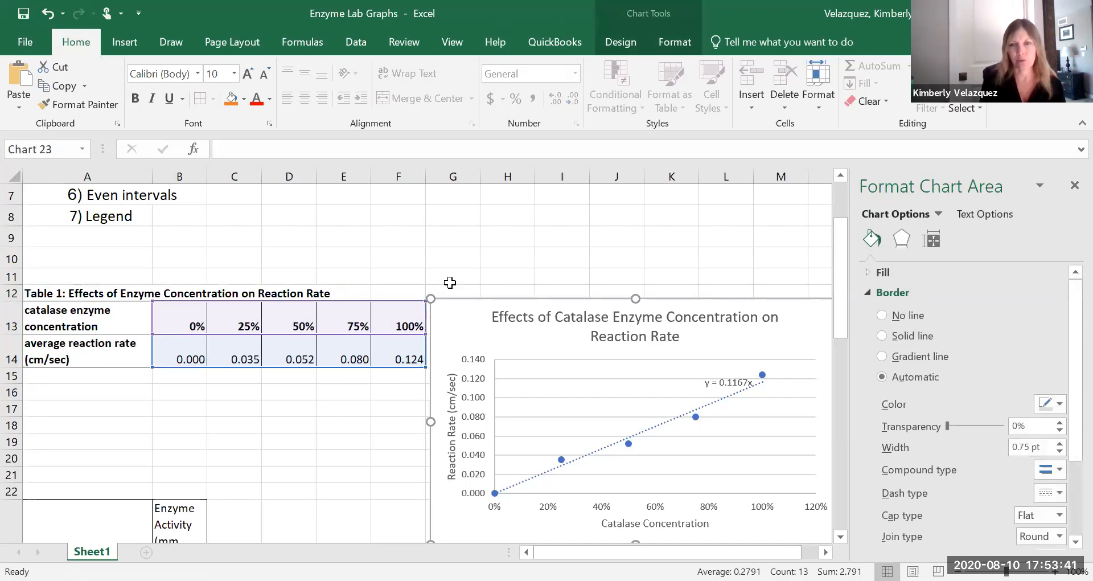